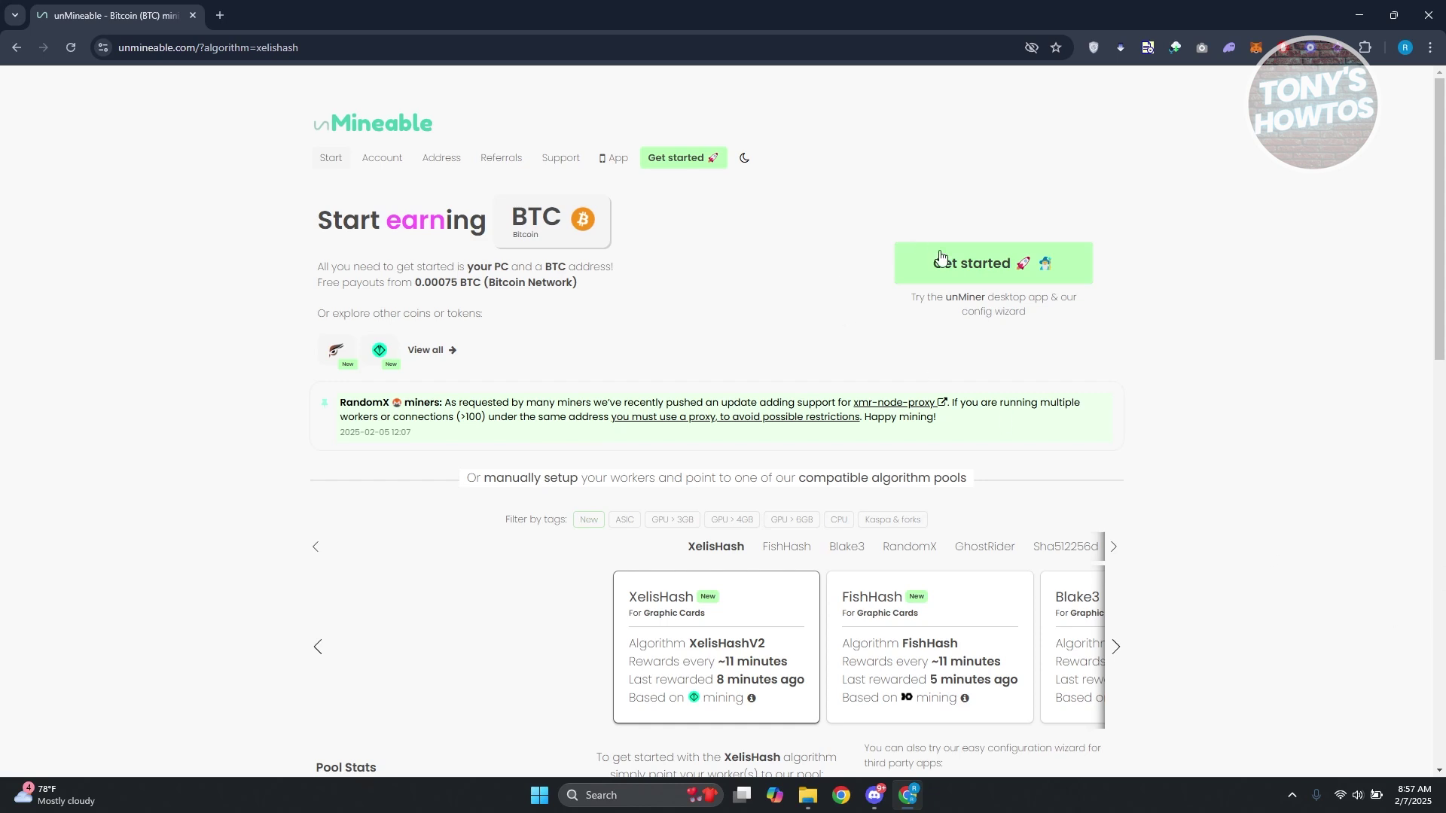
Download the unMiner installer with miner files included and inspect Chrome's blocked-download entry
left_click(980, 263)
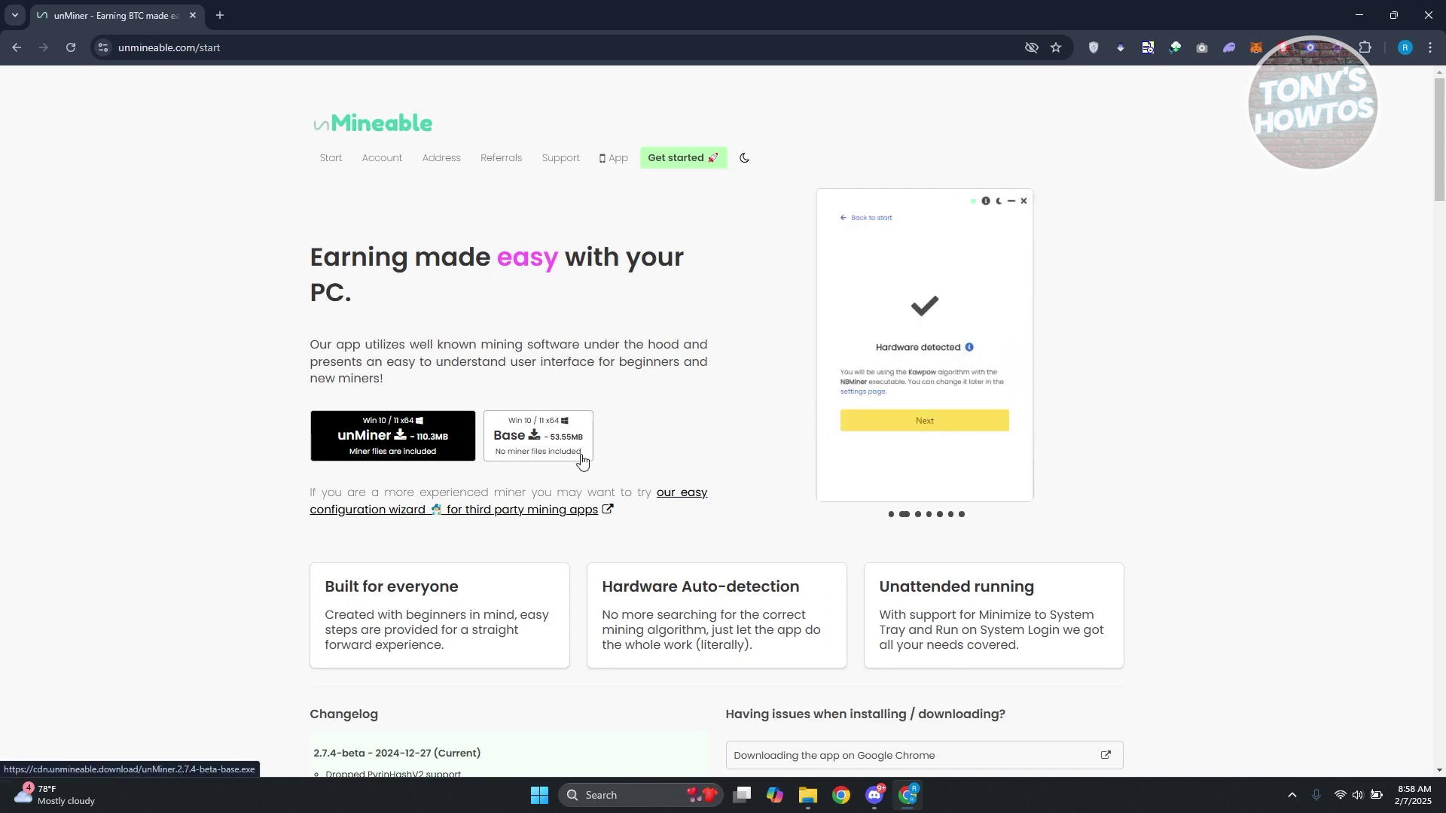
left_click(379, 448)
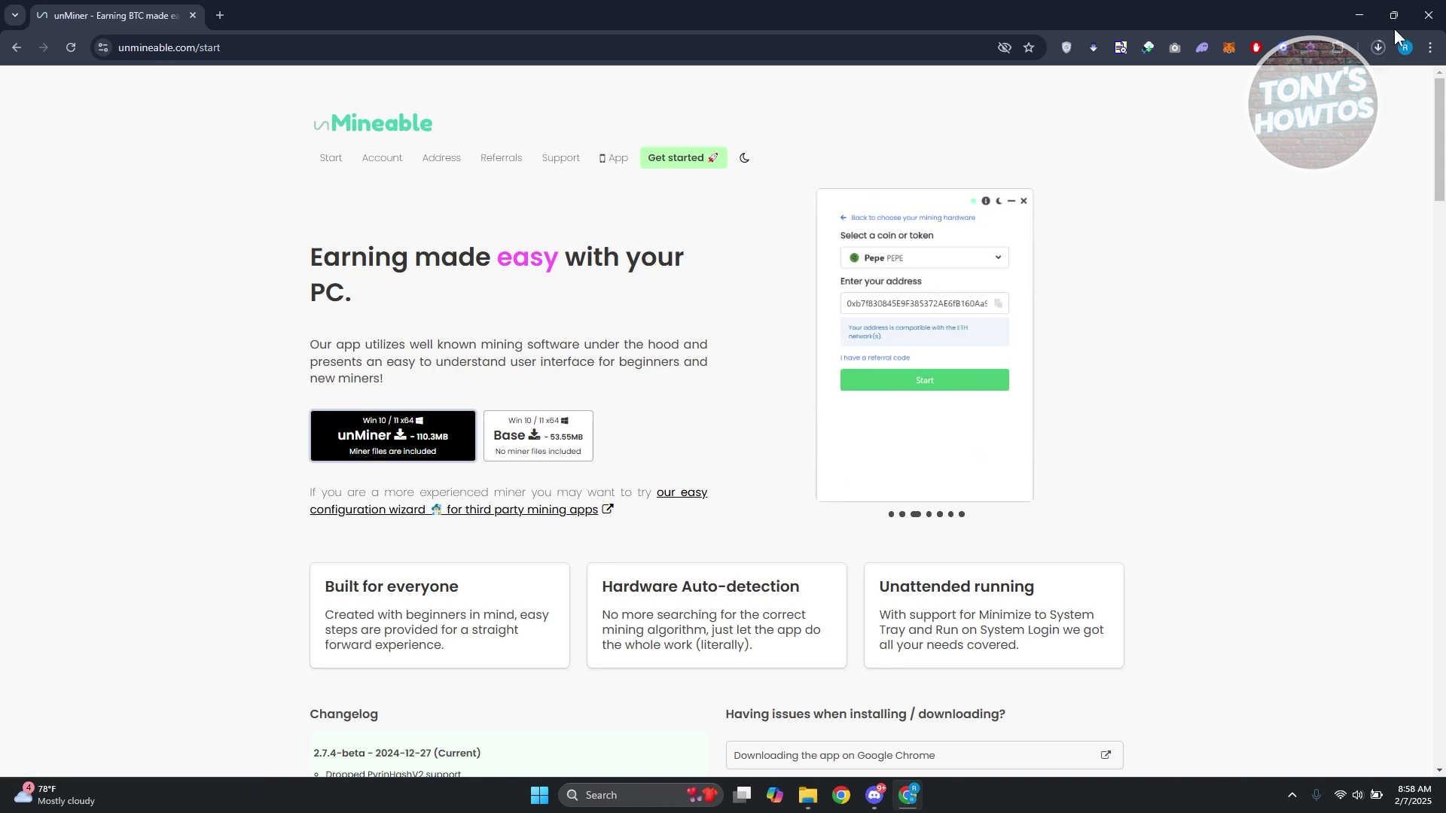
left_click(1371, 51)
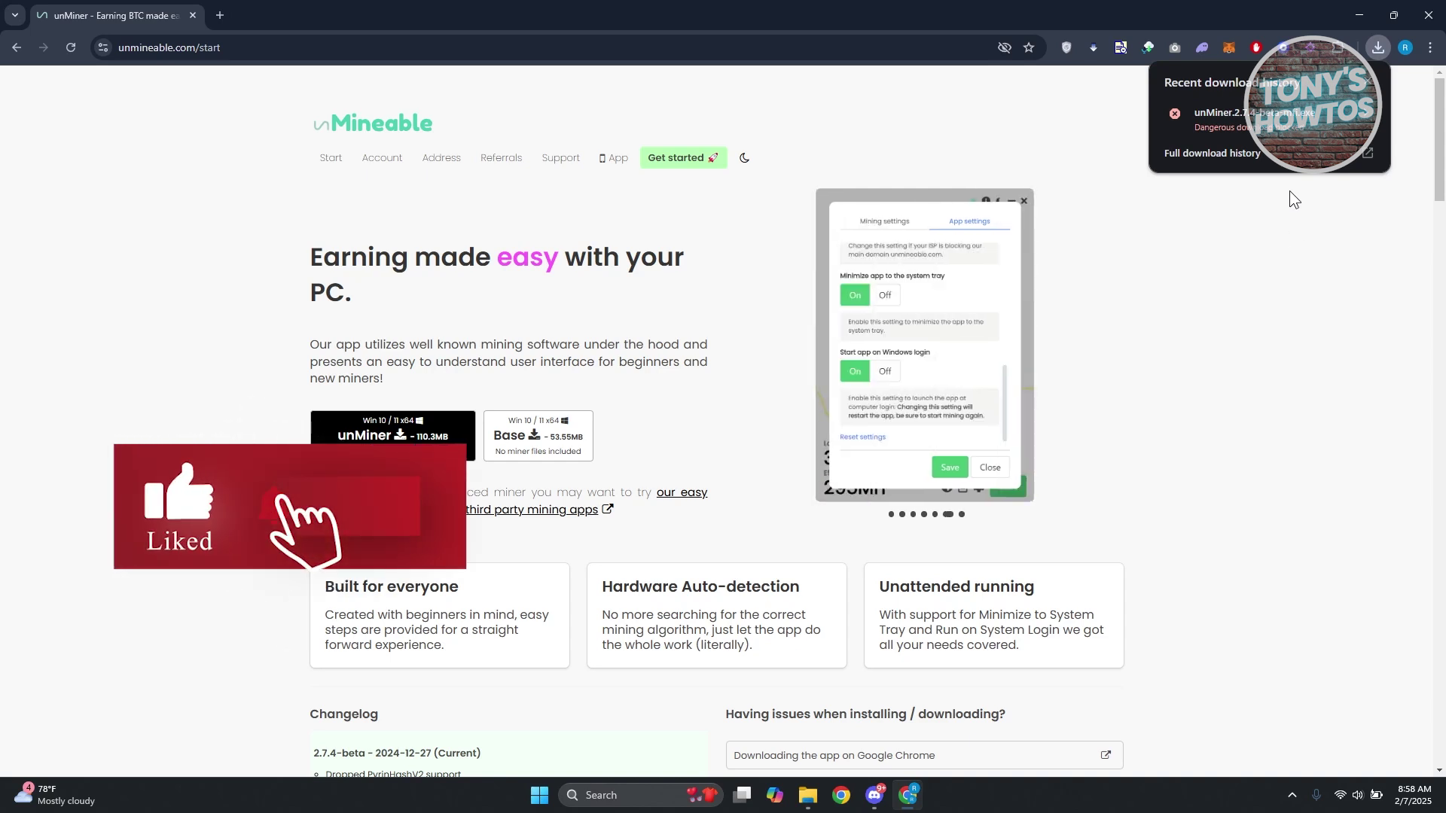
left_click(1332, 121)
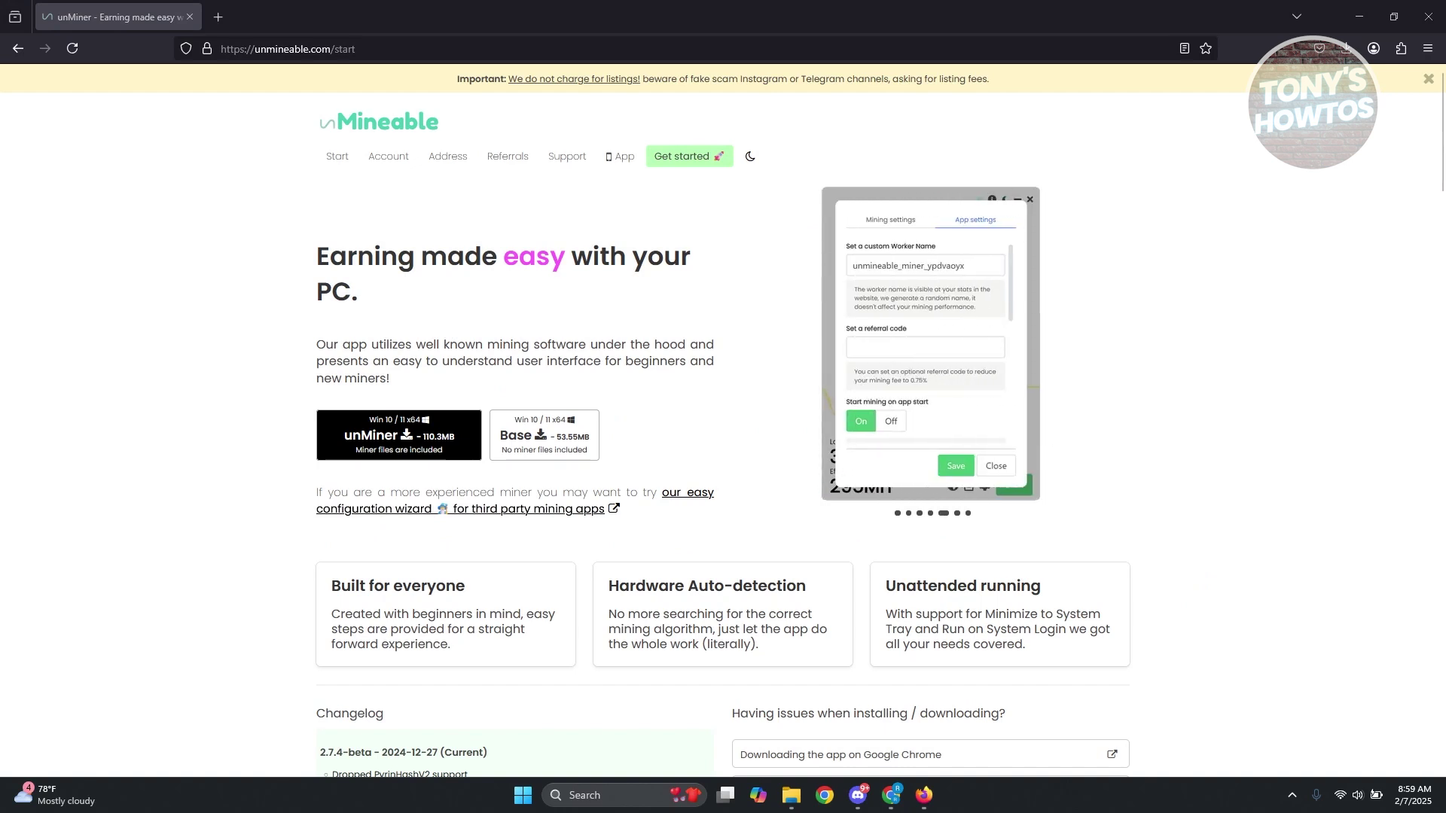
Allow the flagged unMiner.2.7.4-beta-mfi.exe download in Firefox despite its malware warning
left_click(1353, 50)
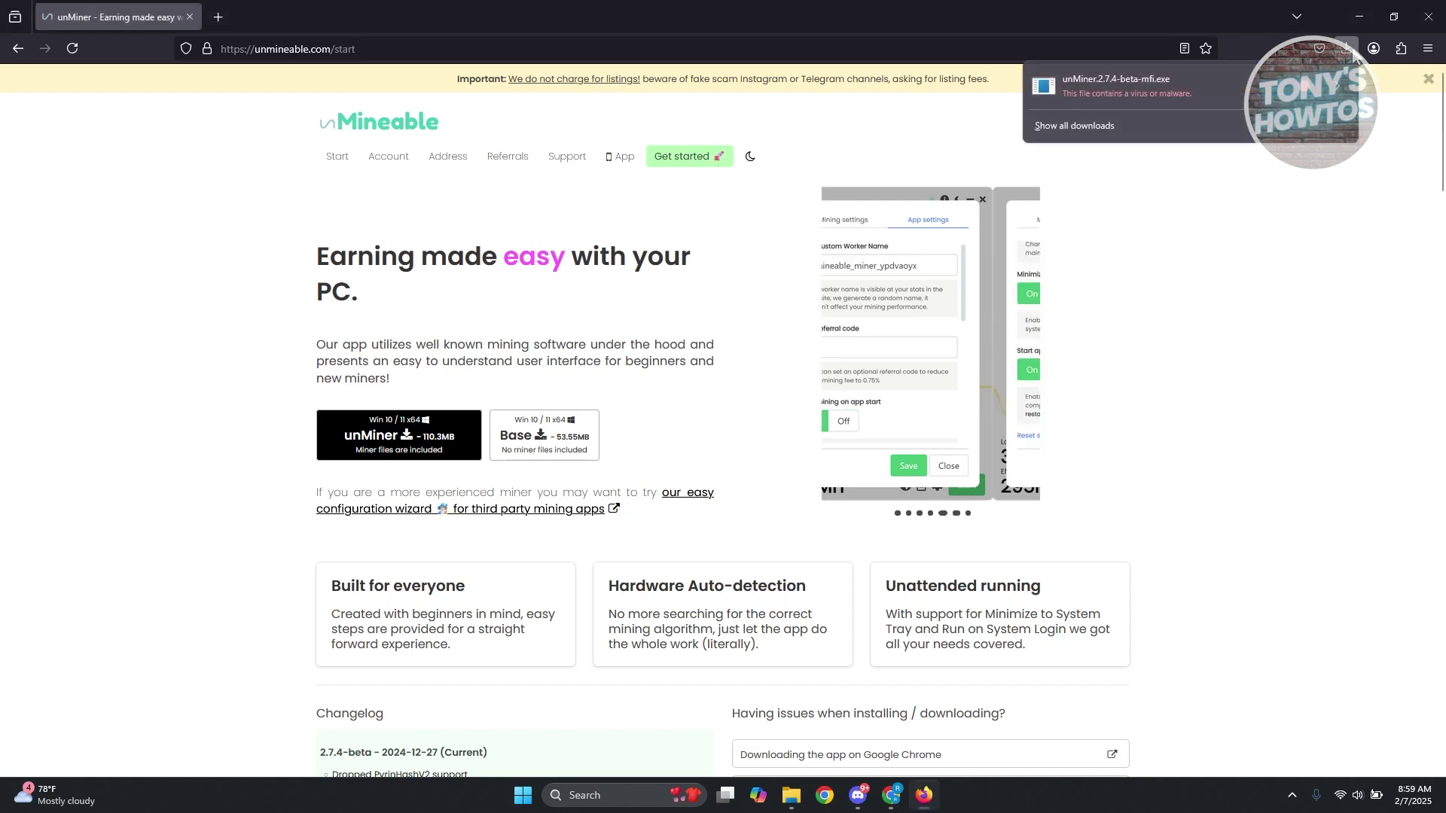
left_click(1334, 100)
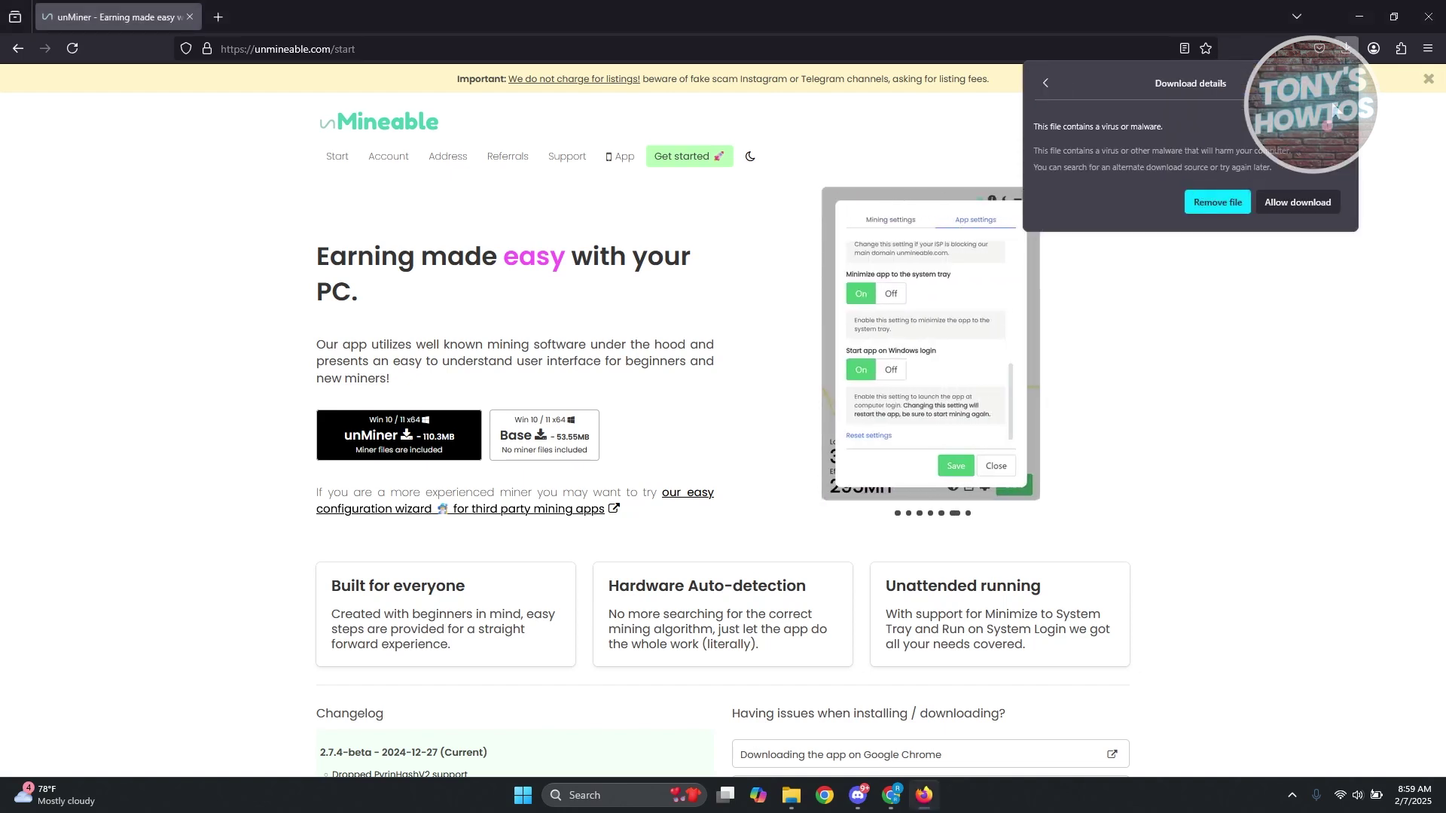
left_click(1047, 82)
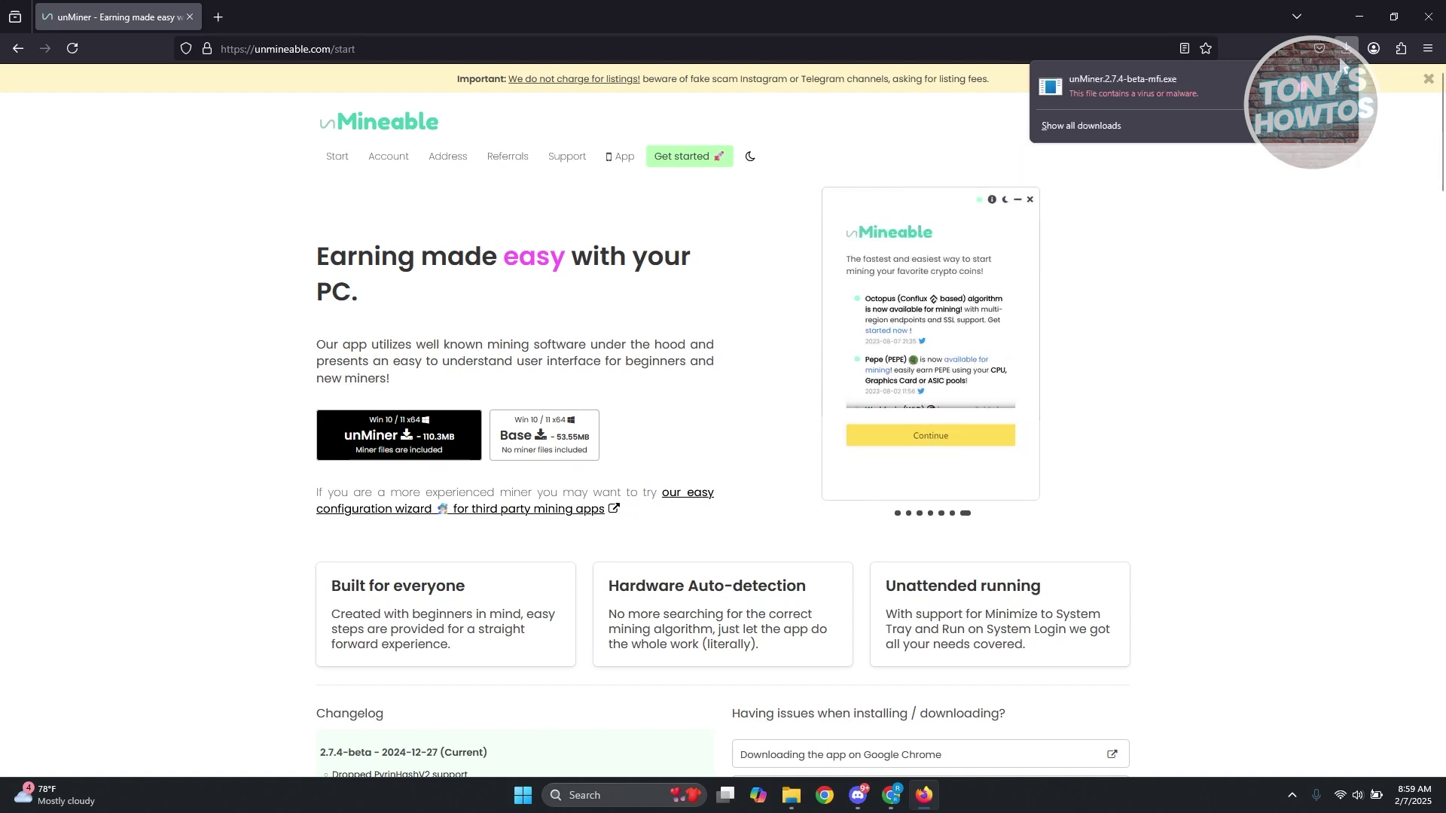
left_click(1307, 95)
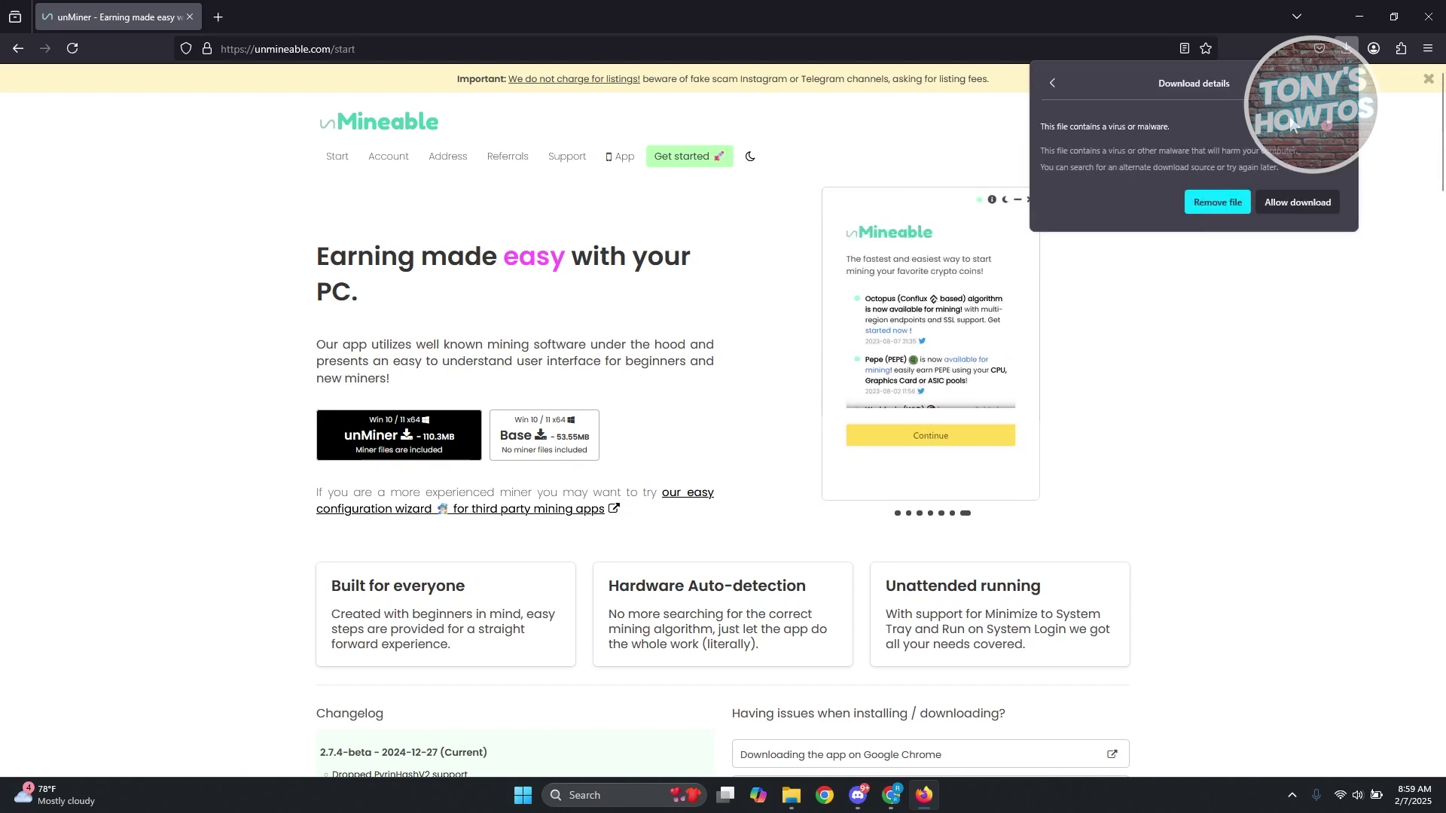
left_click(1295, 201)
left_click(1345, 48)
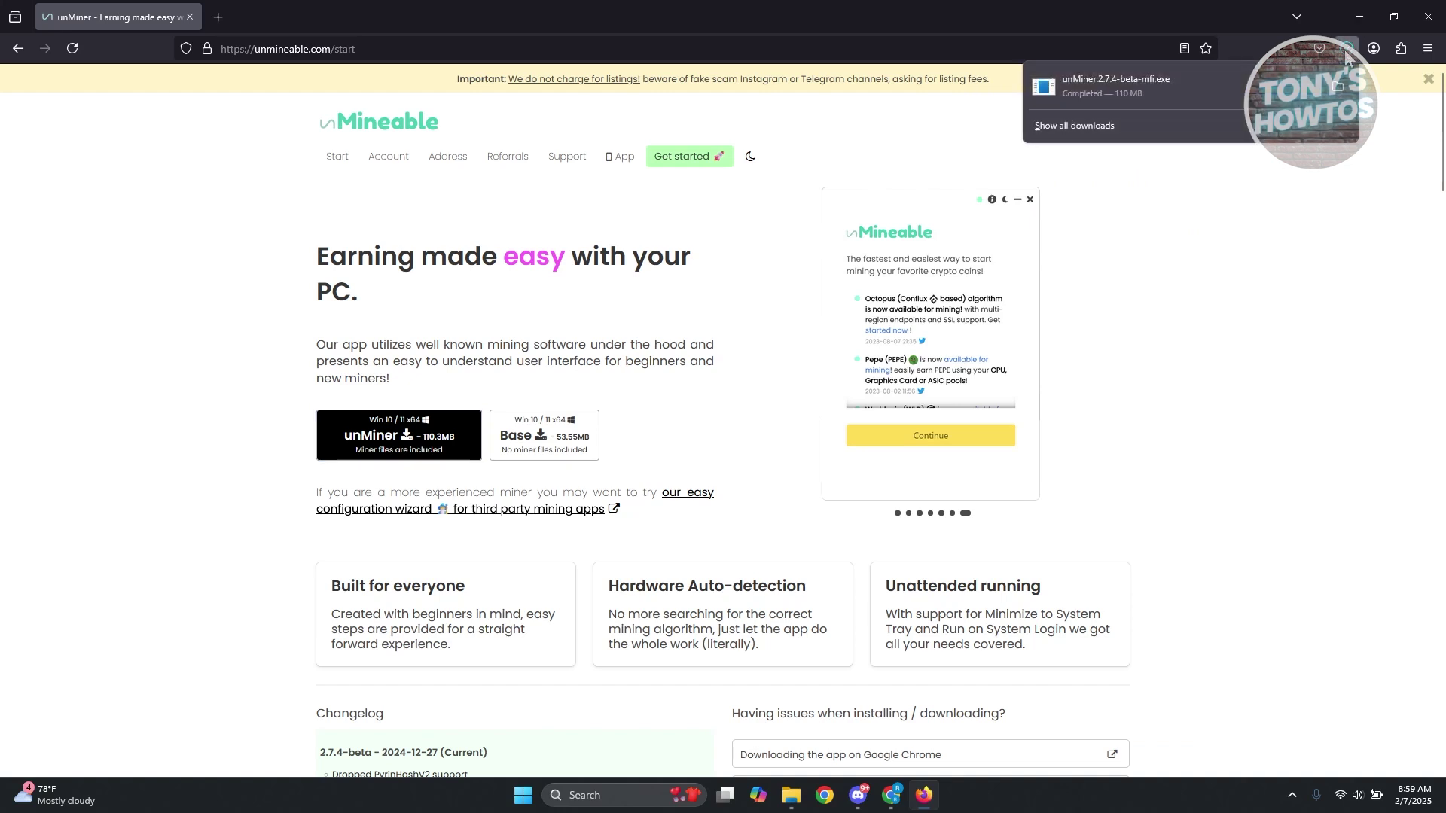
Launch unMiner.2.7.4-beta-mfi from the Downloads folder, running it past the SmartScreen warning
left_click(1339, 89)
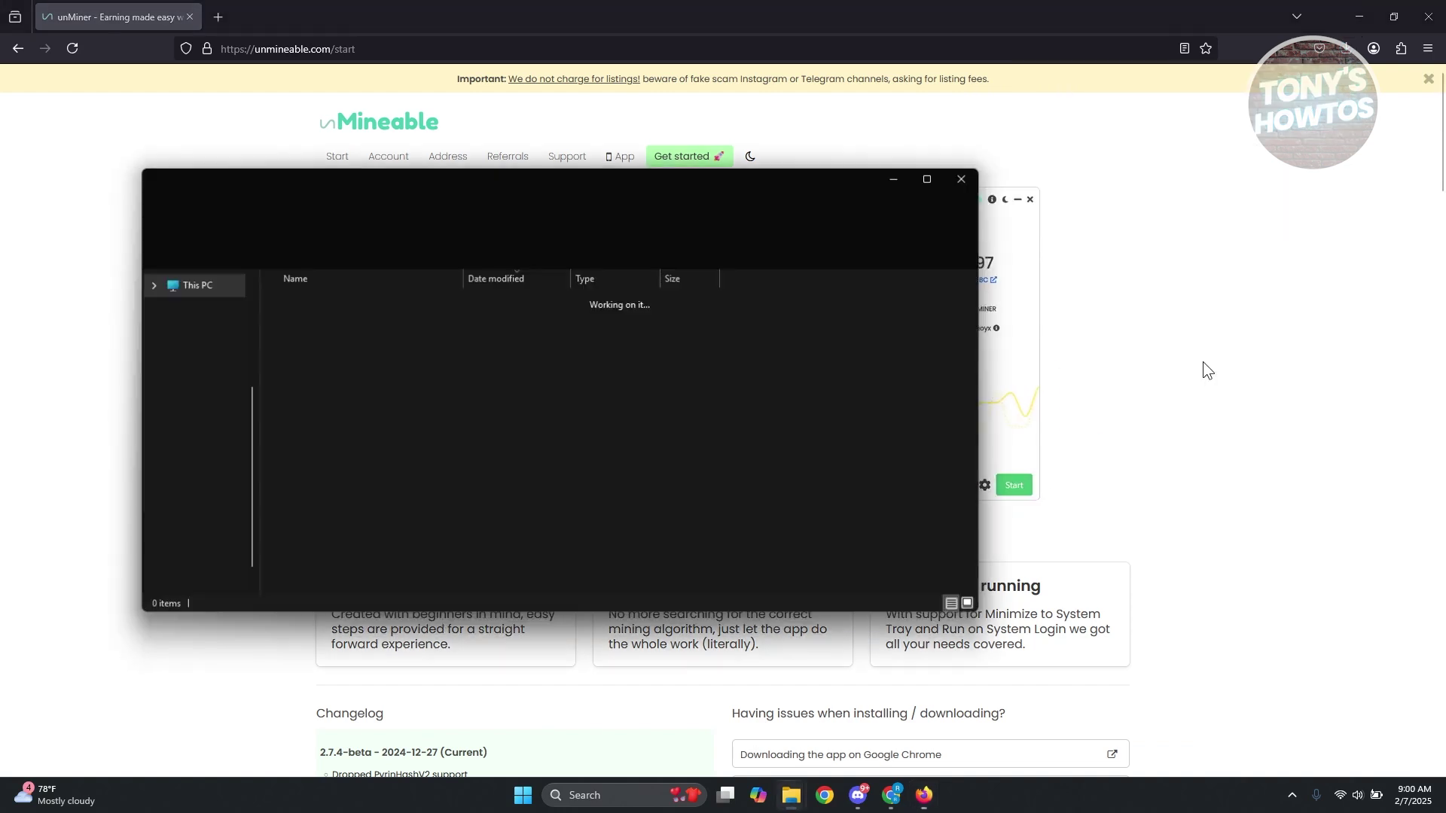
left_click_drag(603, 182, 673, 177)
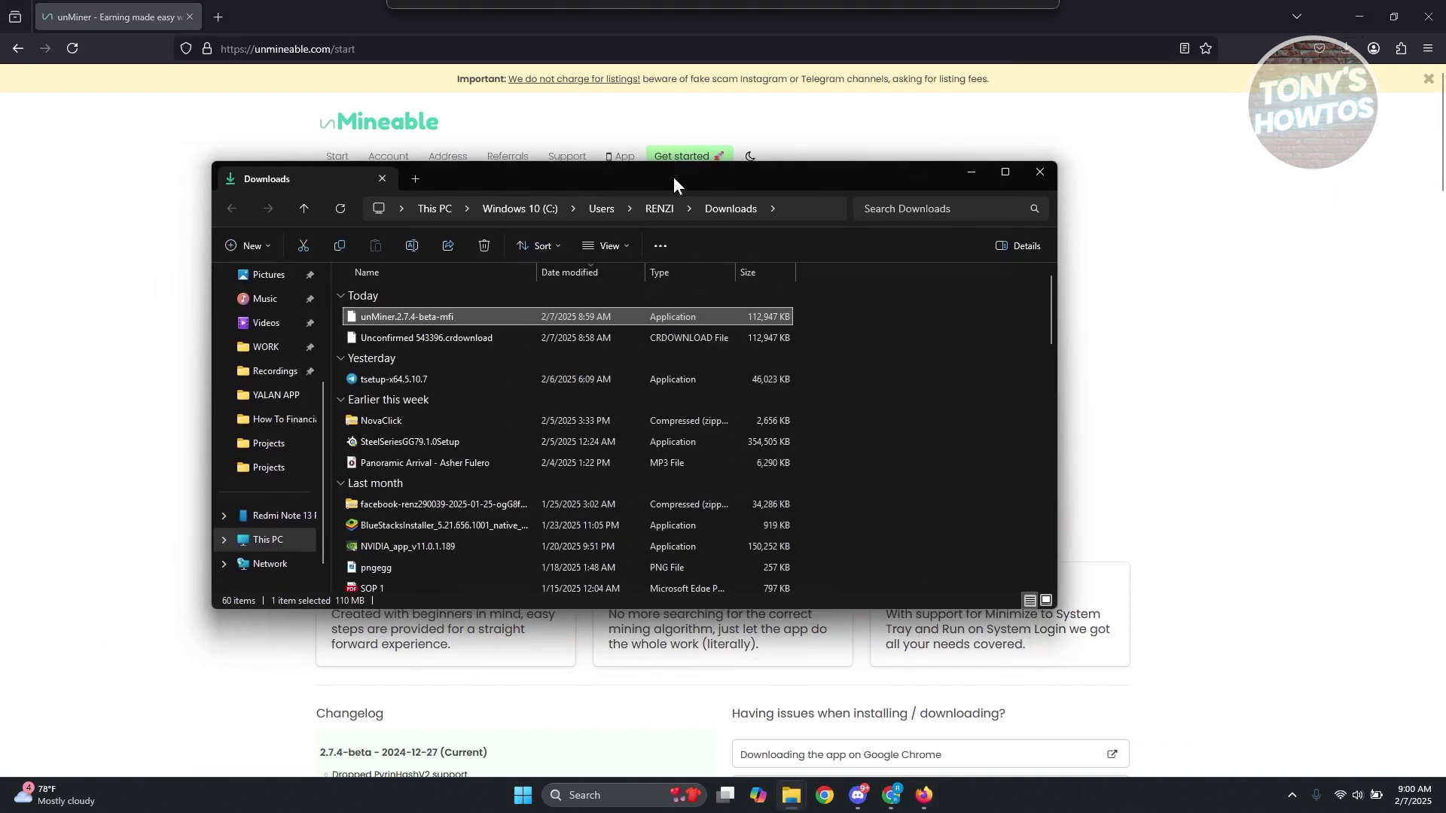
double_click(489, 311)
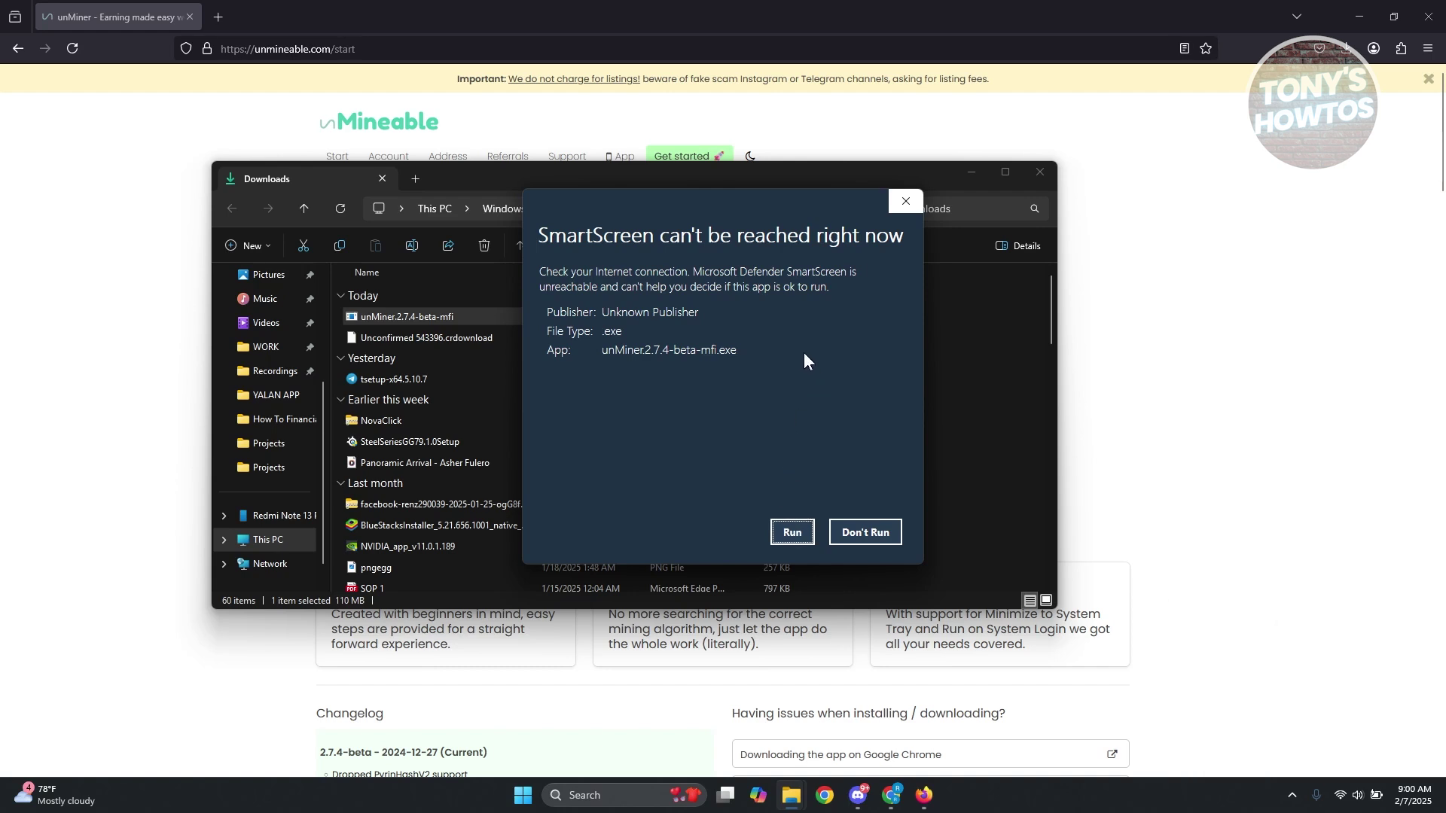
left_click(794, 532)
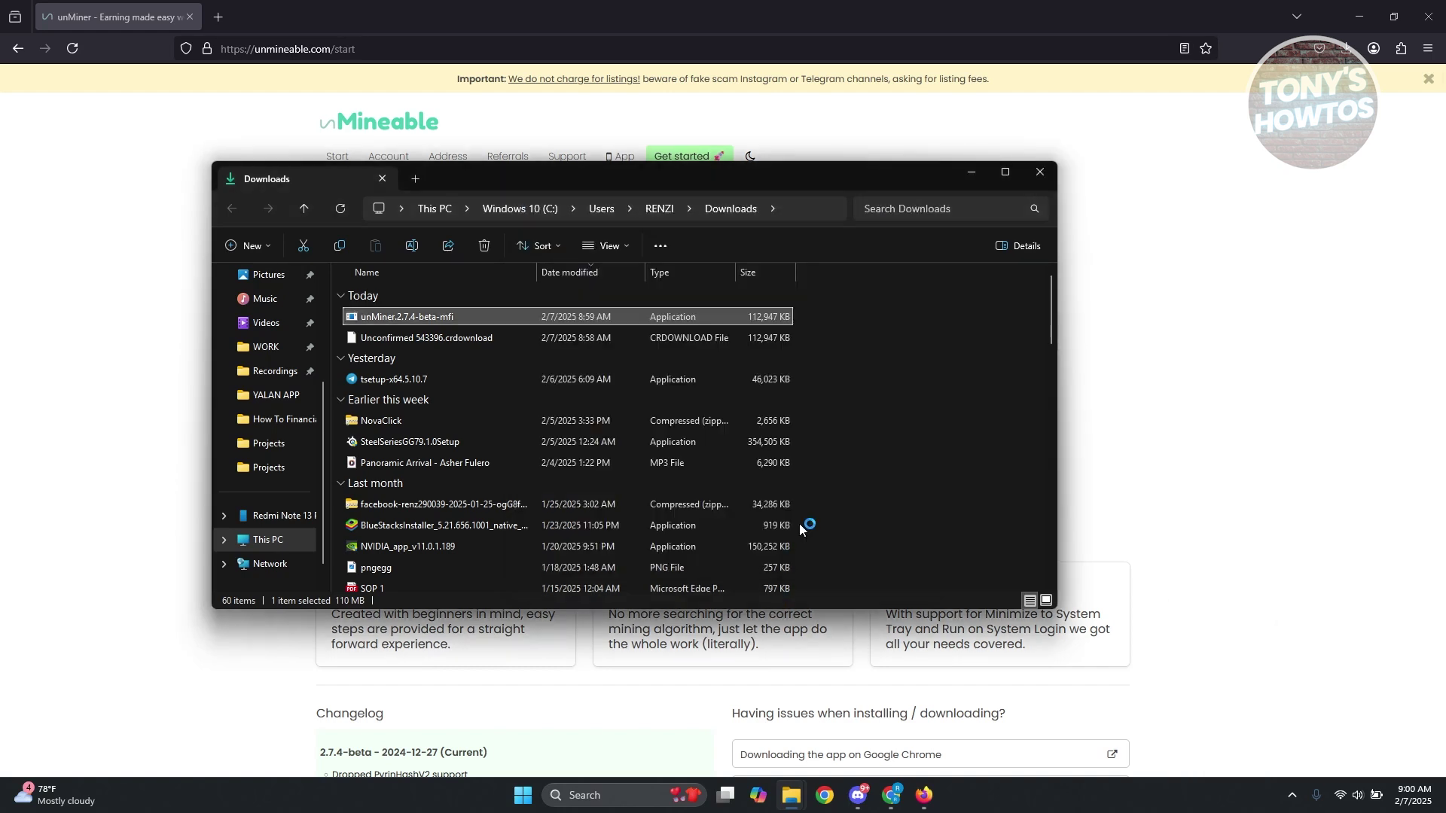
left_click(972, 172)
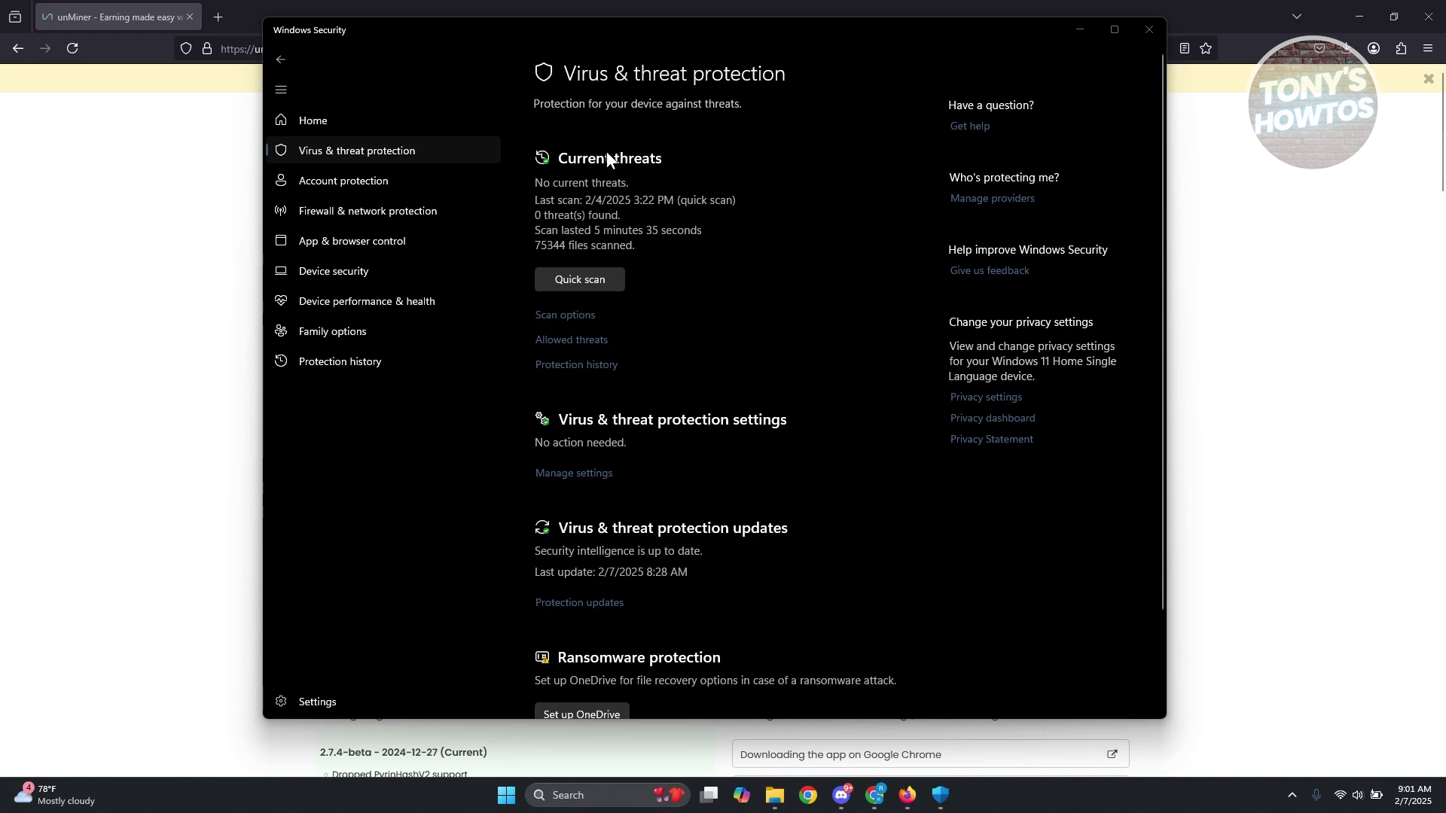
Switch Real-time protection to Off in the Virus & threat protection settings
scroll(677, 384, "down", 2)
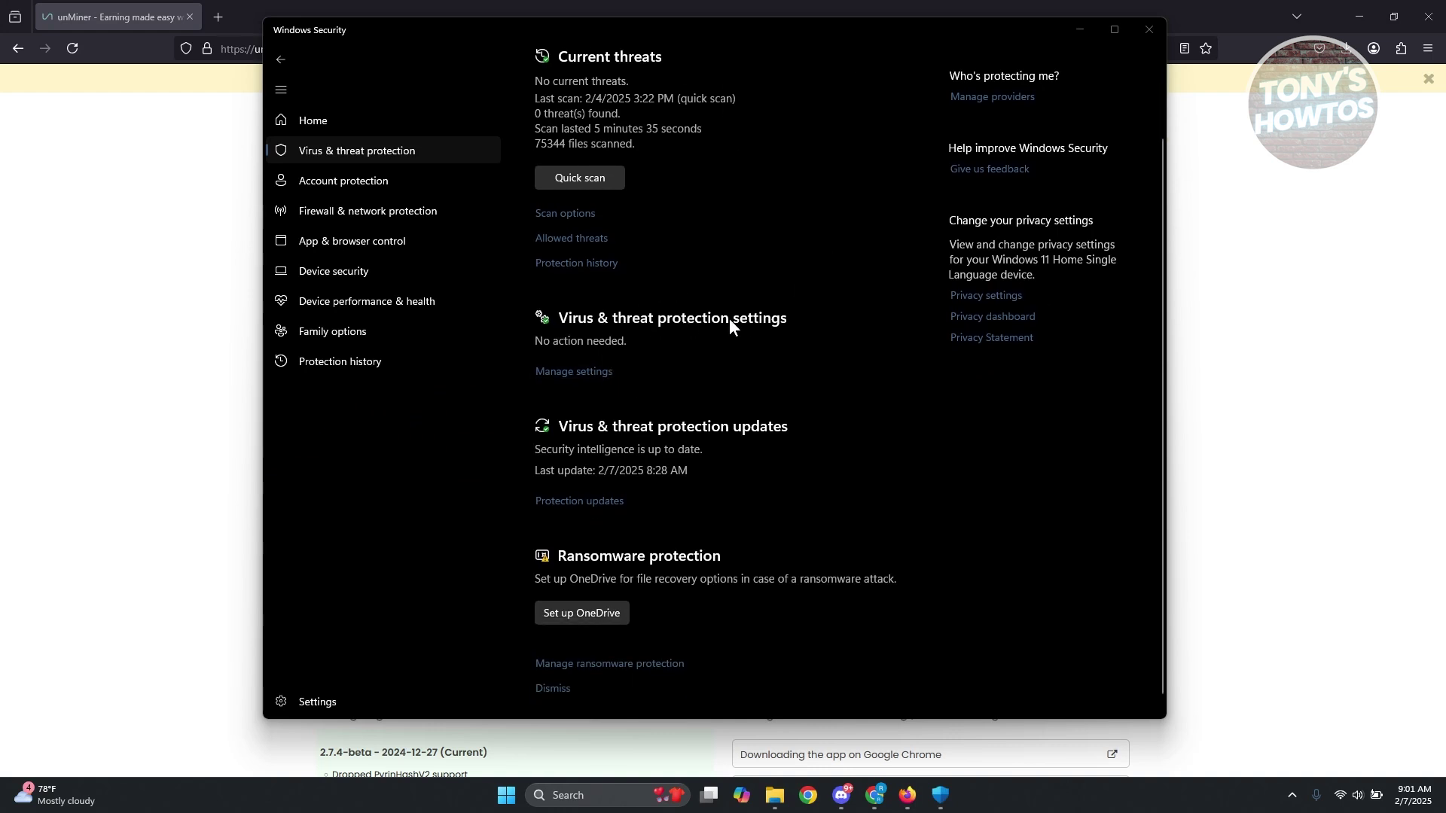
left_click(575, 373)
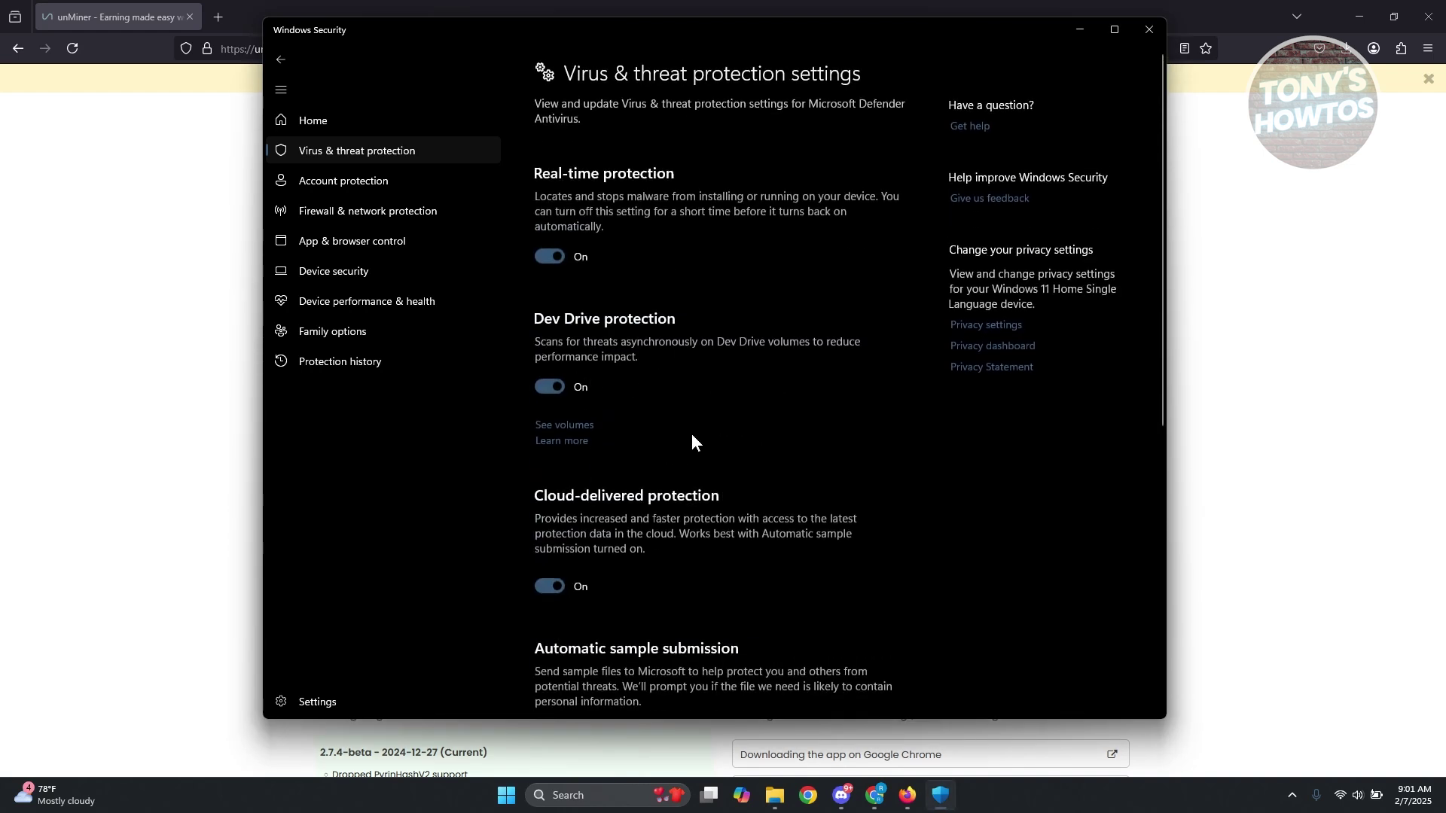
left_click(551, 257)
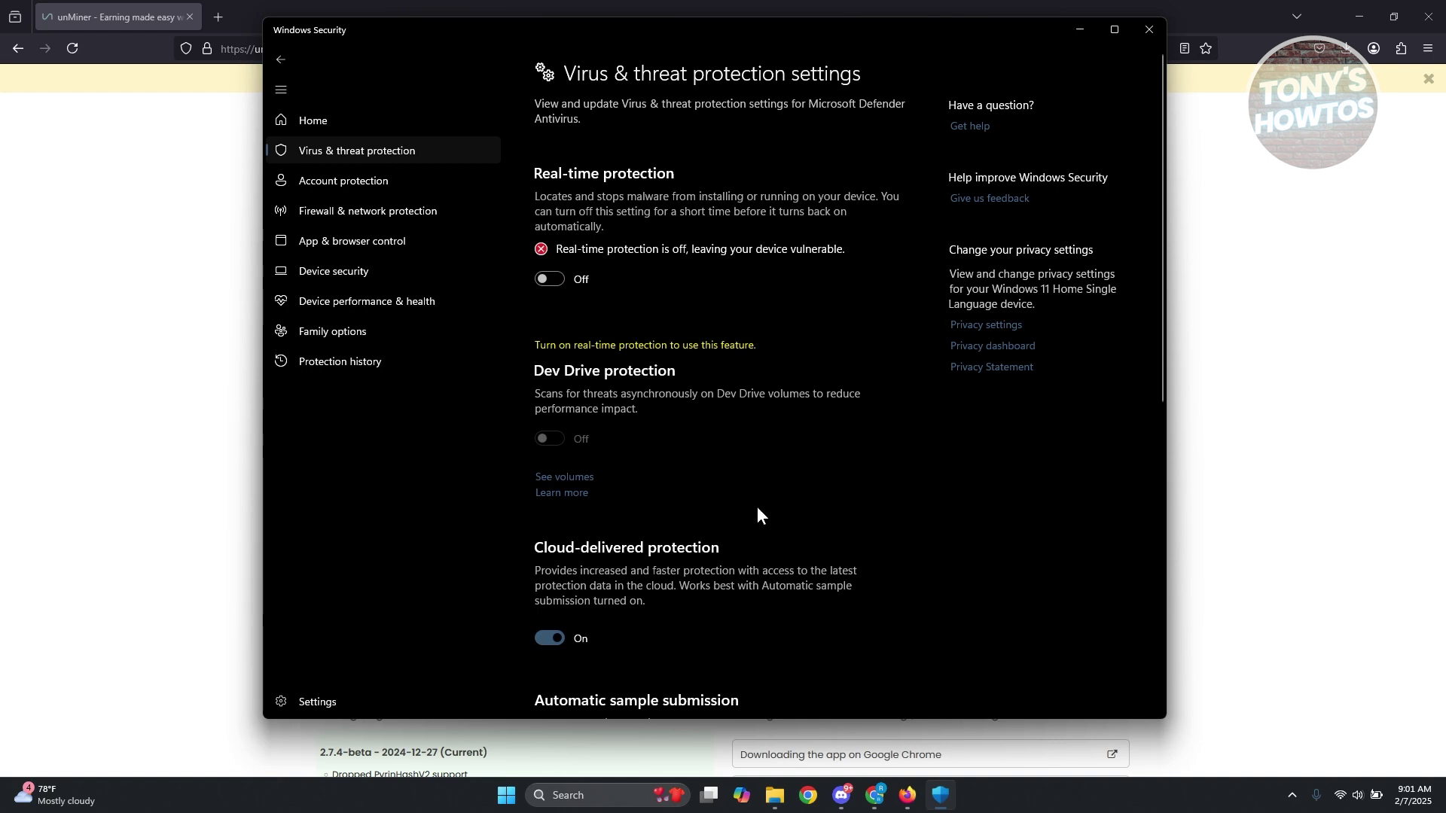
scroll(759, 508, "down", 3)
scroll(759, 508, "down", 1)
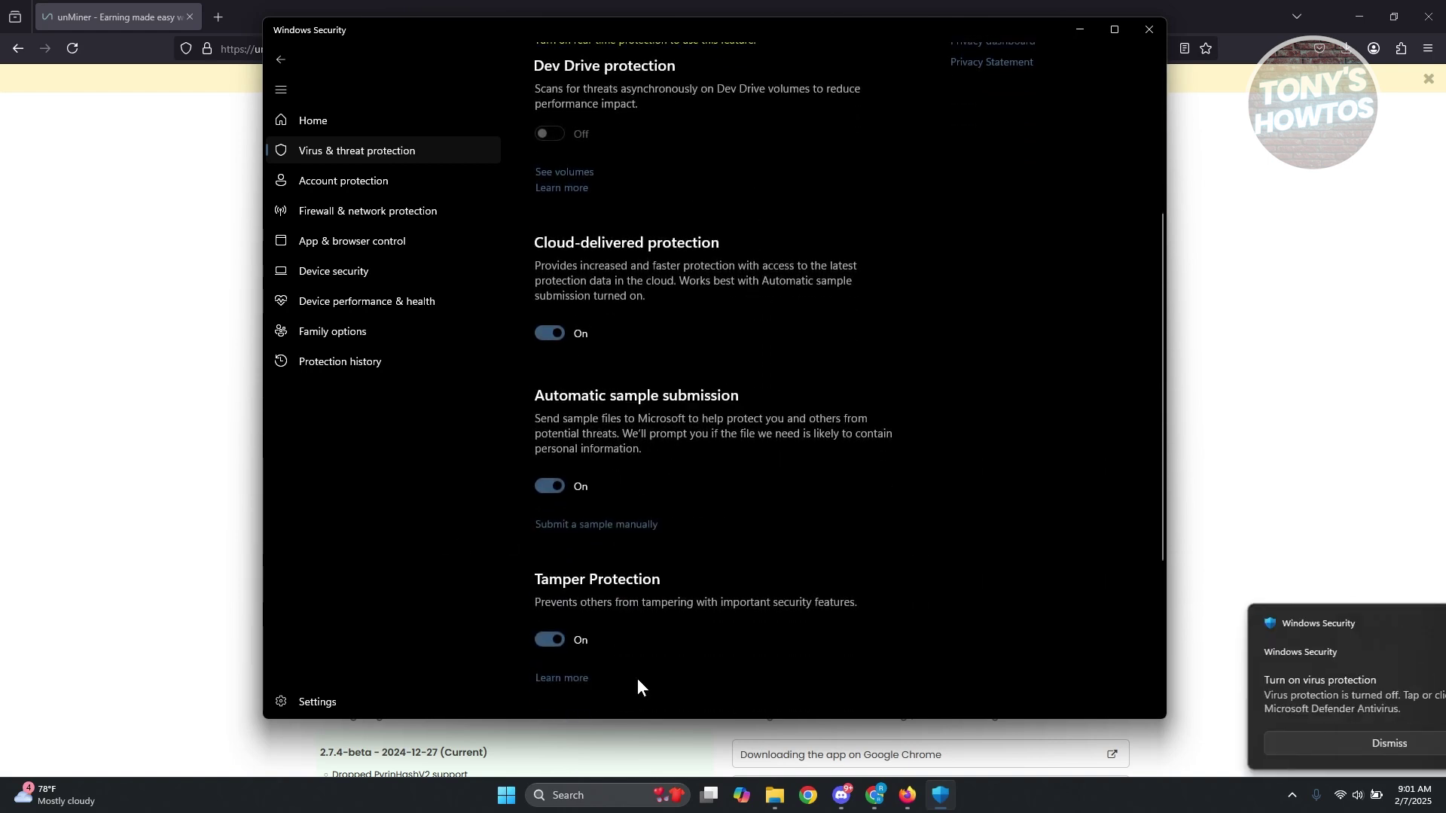
scroll(637, 677, "down", 4)
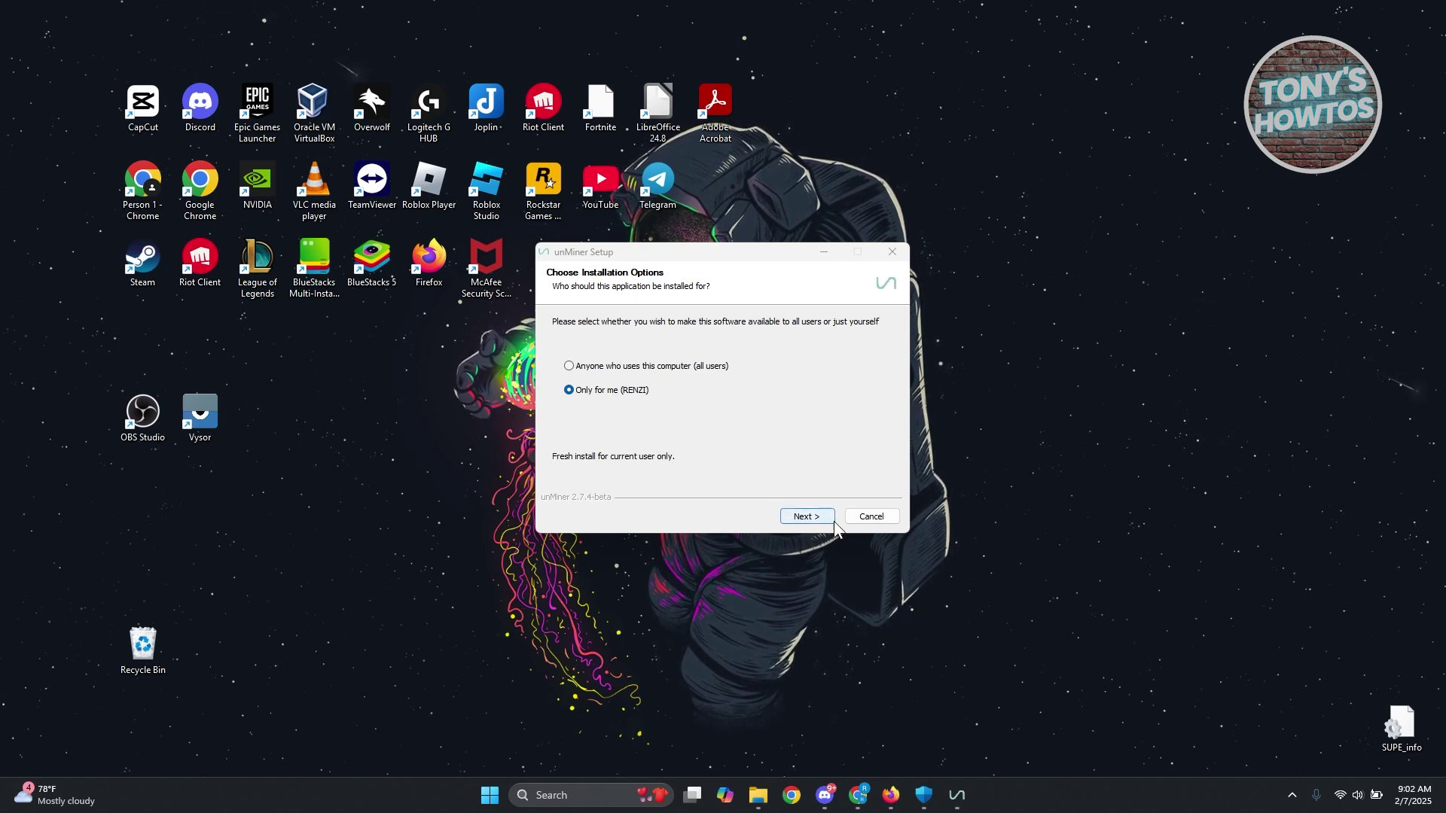
Install unMiner 'Only for me' into the default folder and finish setup
left_click(807, 516)
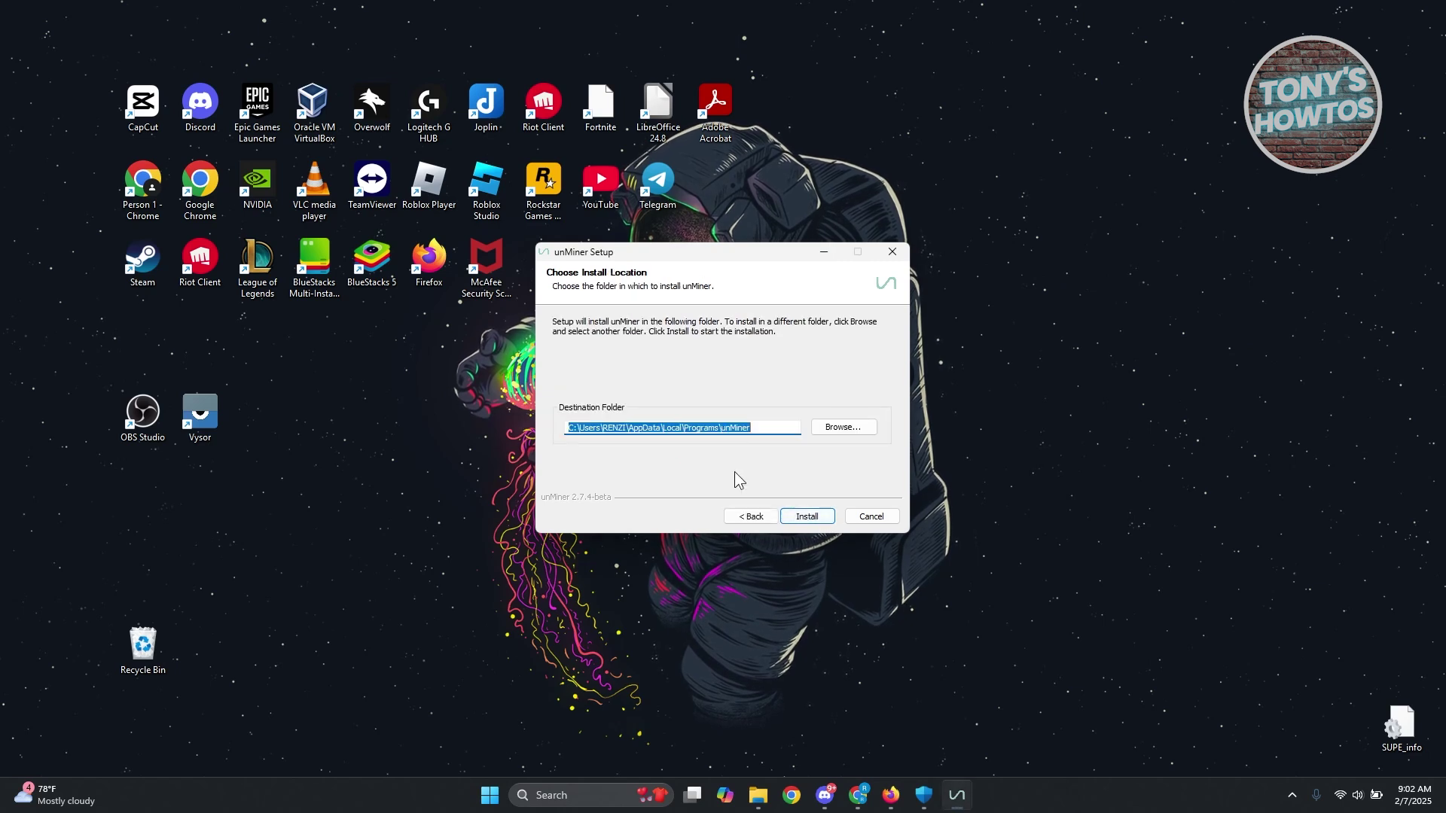
left_click(820, 525)
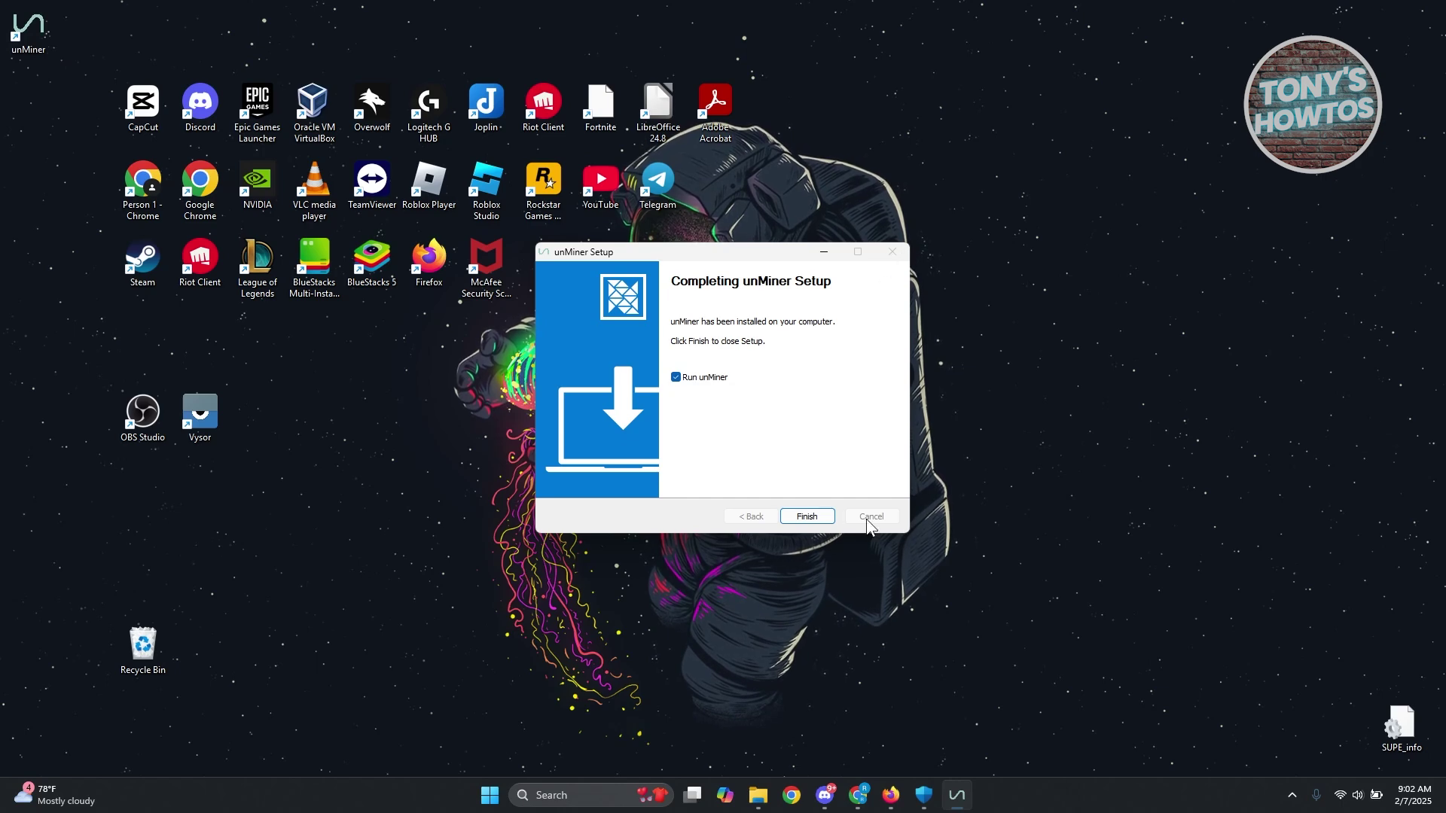
left_click(675, 377)
left_click(803, 517)
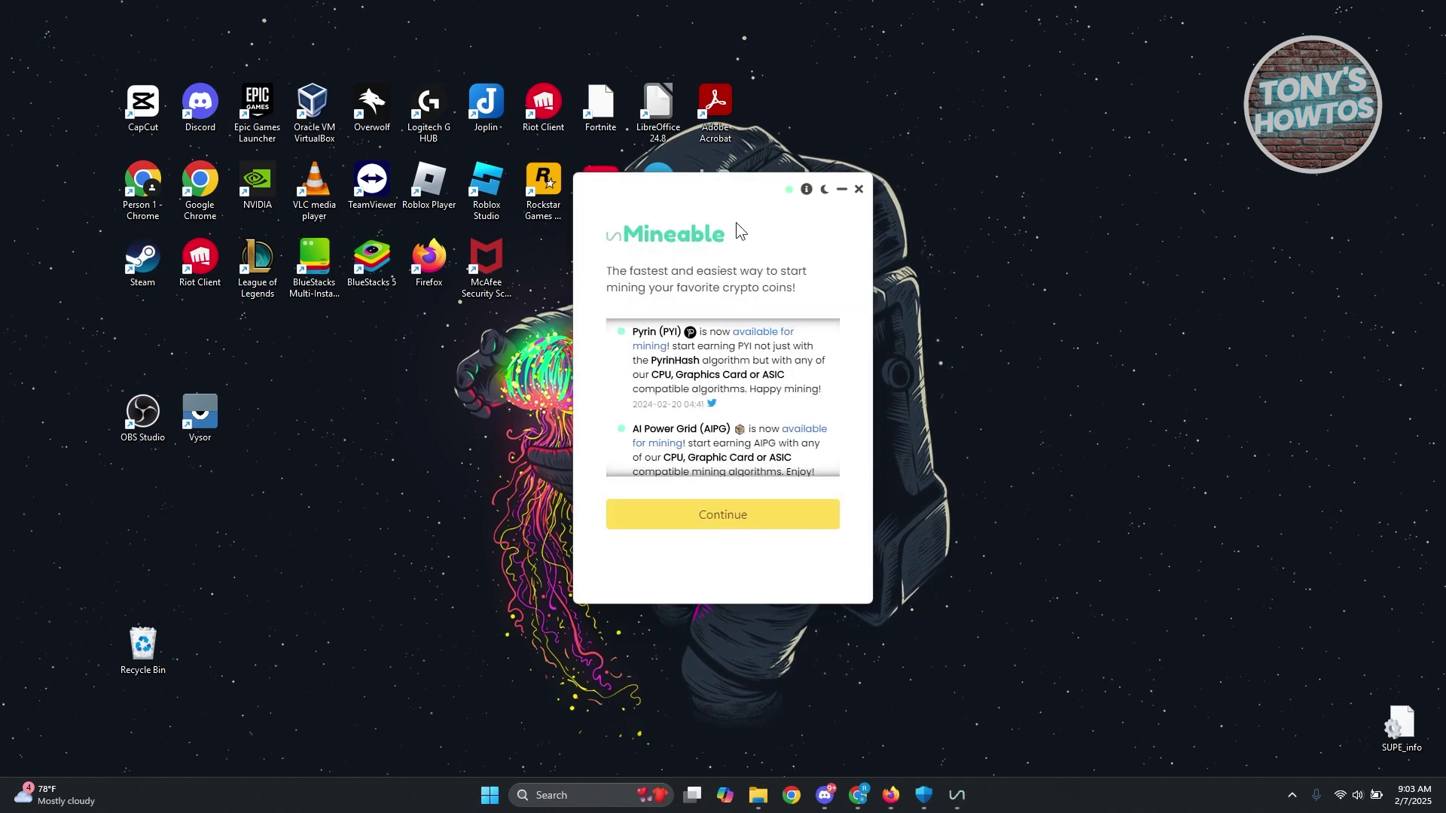
Continue past the welcome screen and accept the detected hardware, Etchash with lolMiner 1.92
left_click_drag(739, 196, 972, 171)
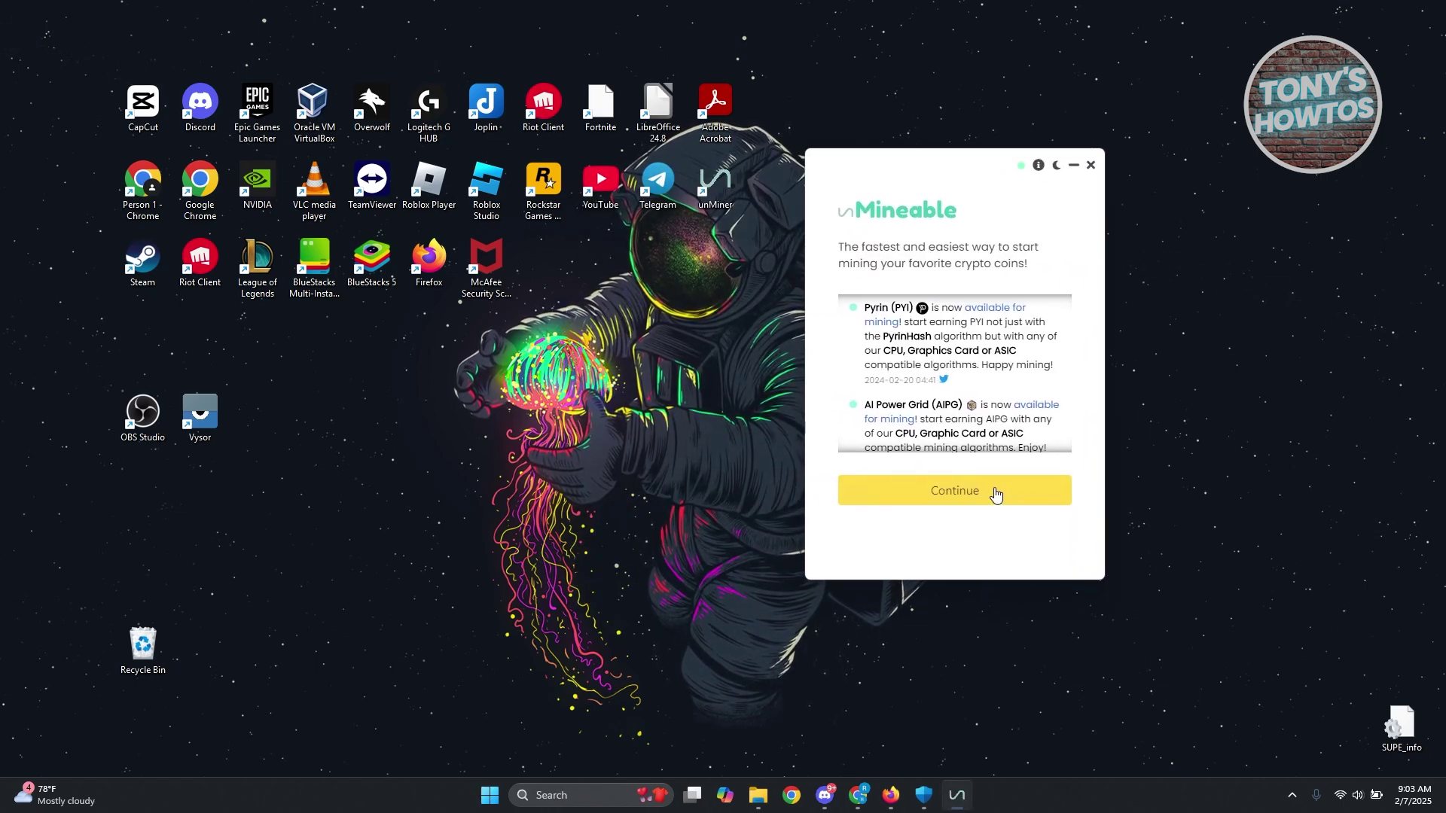
left_click(995, 493)
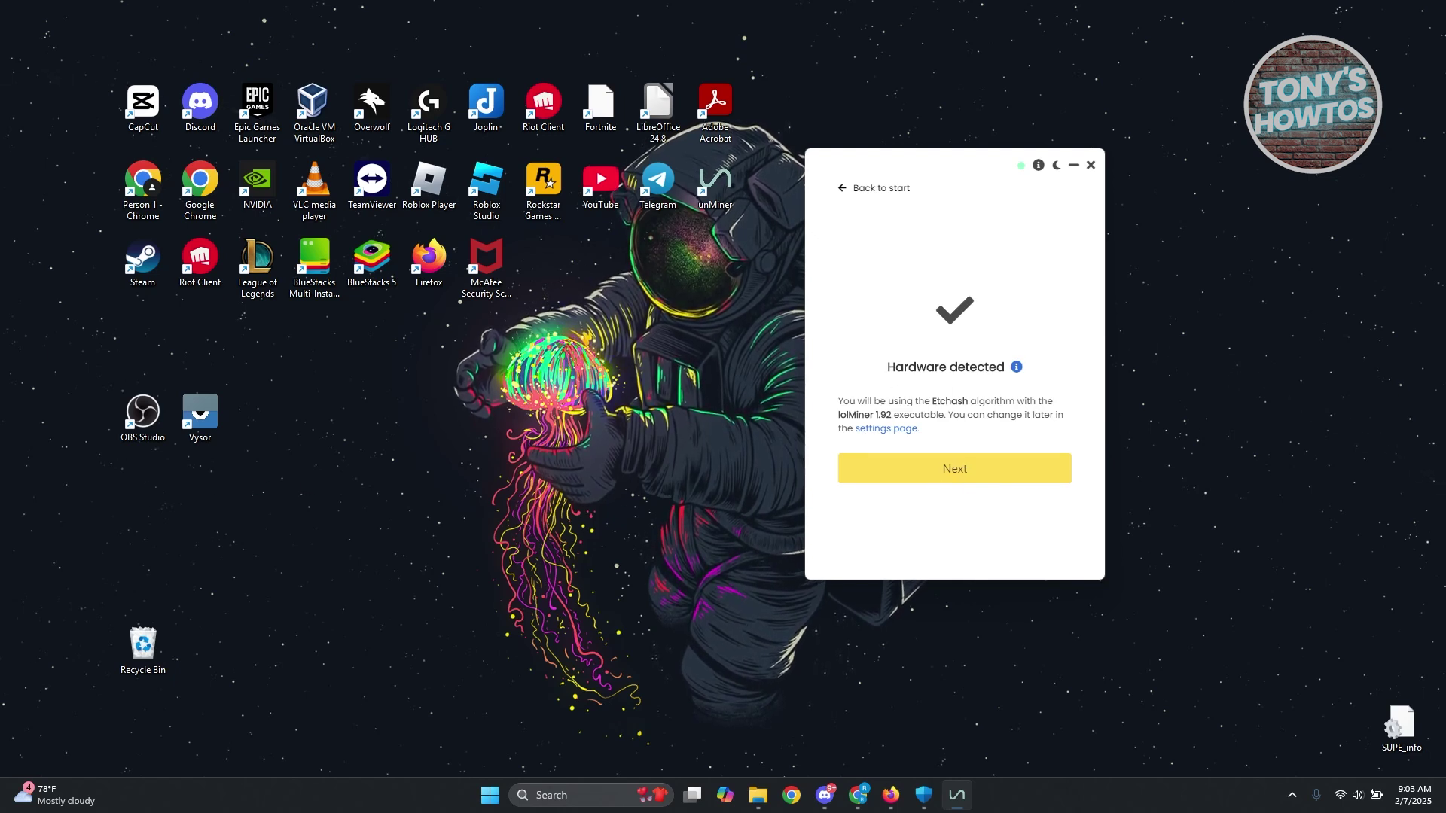
left_click(883, 472)
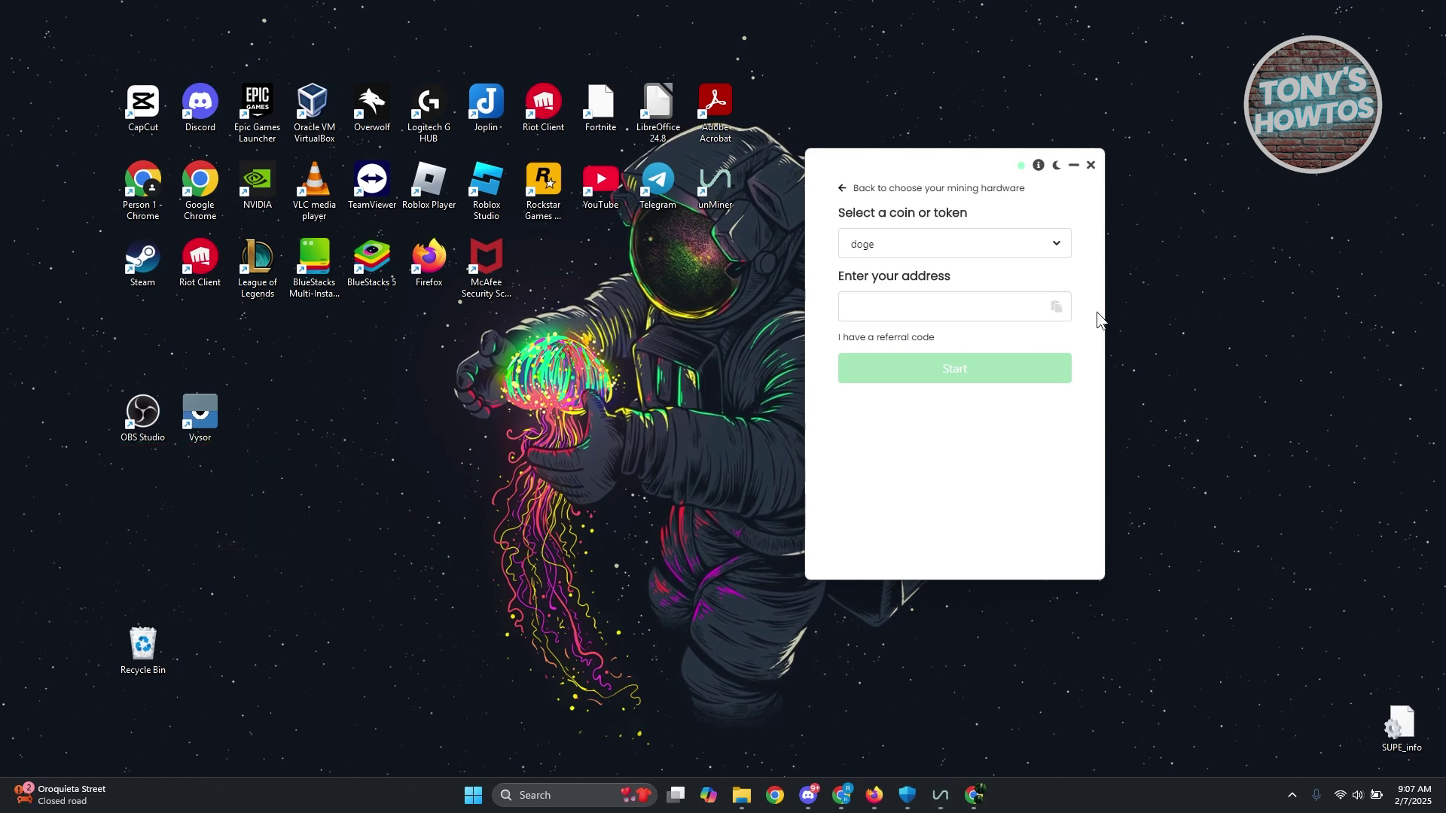
Choose Dogecoin as the coin, paste the DOGE wallet address, and start mining
left_click(1054, 247)
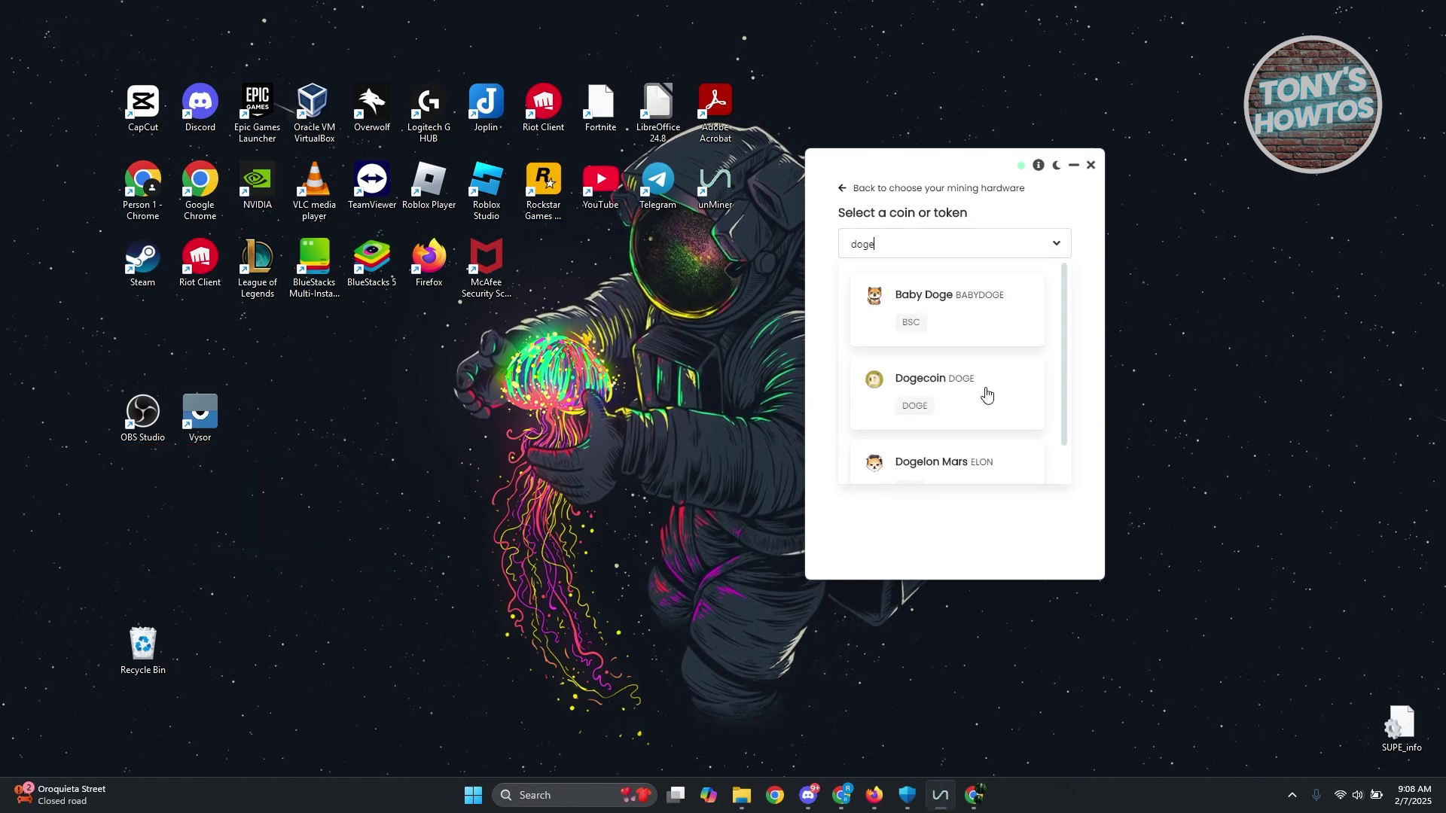
left_click(1011, 407)
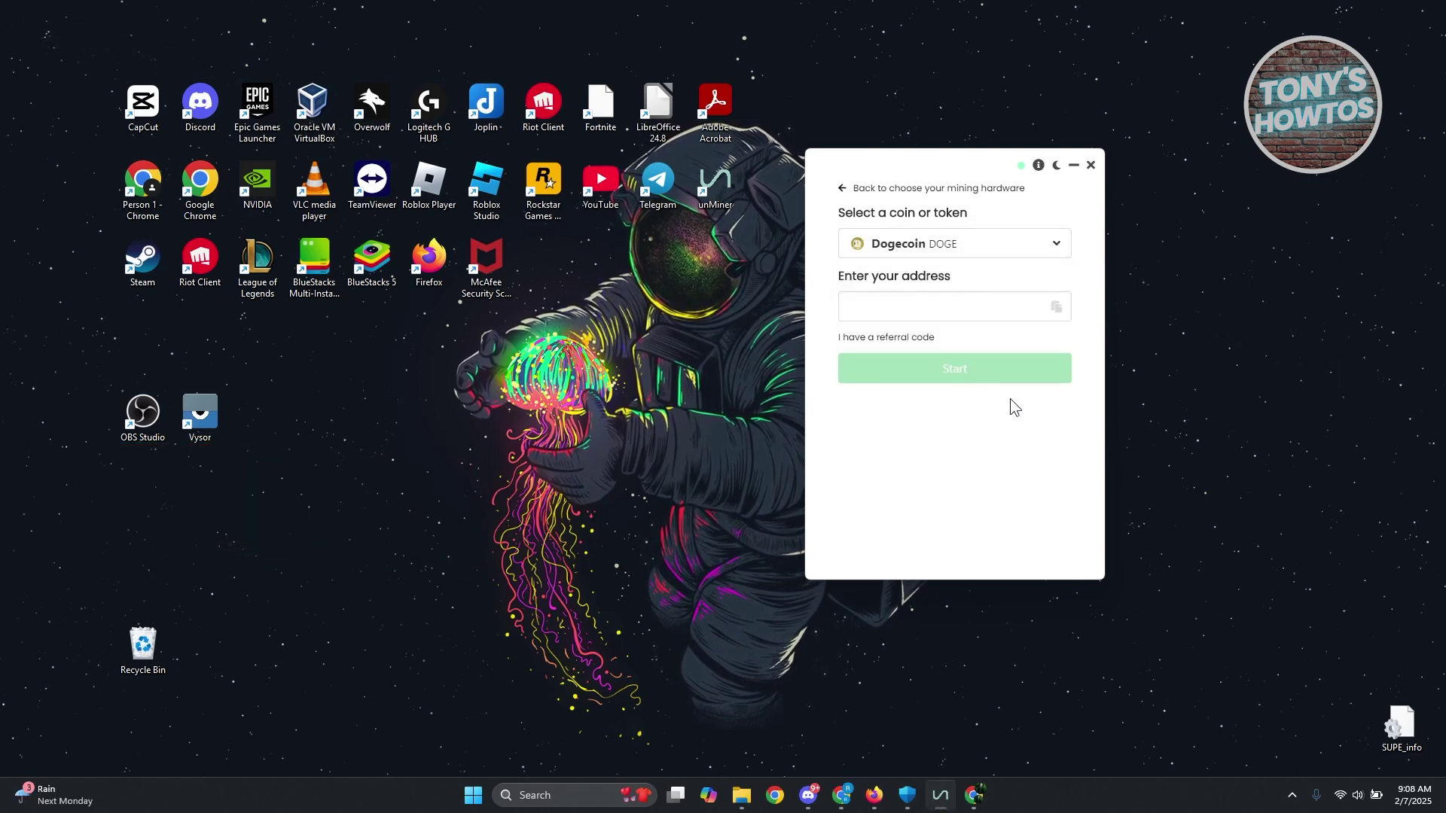
left_click(978, 299)
key("ctrl+v")
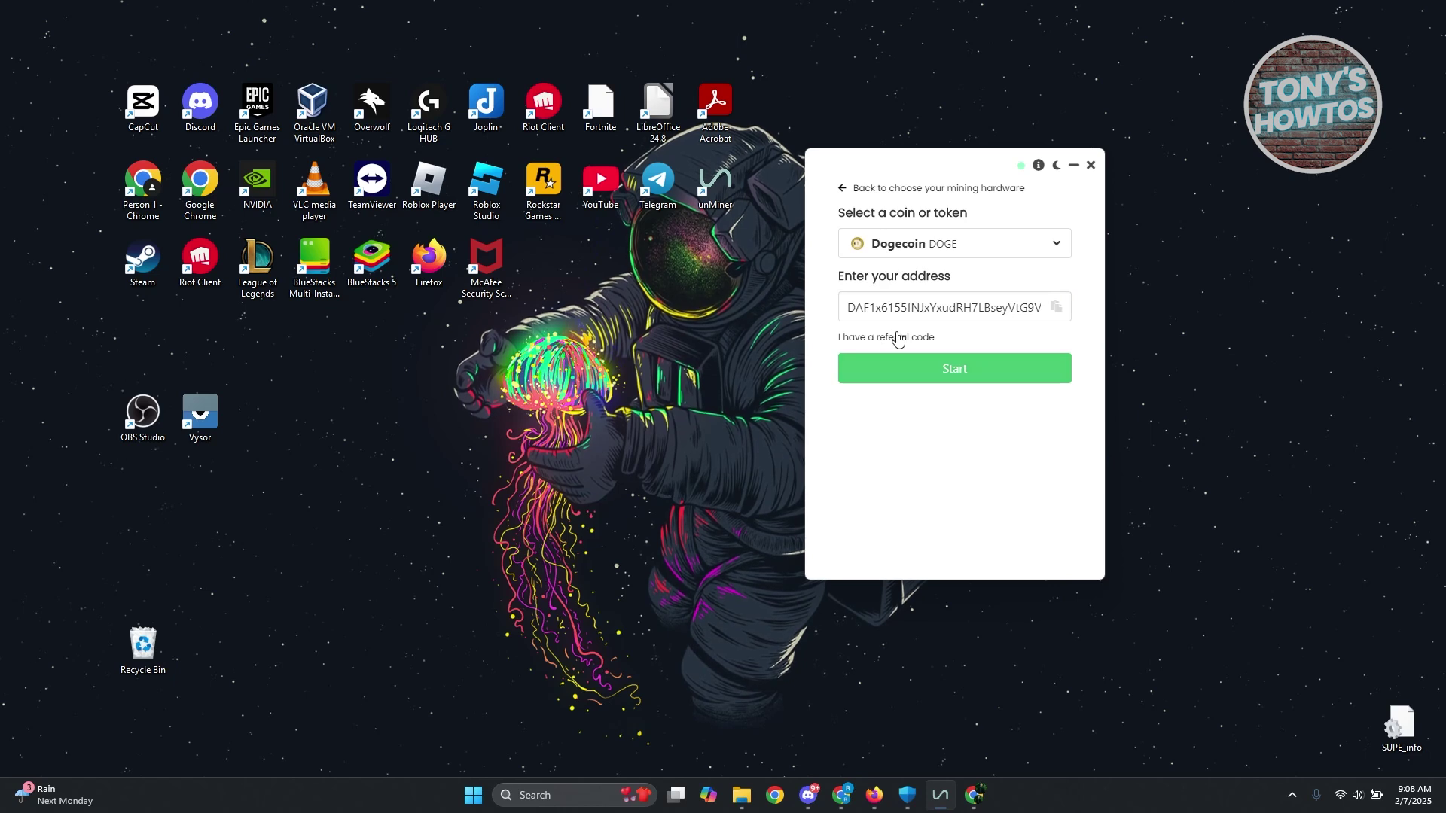
left_click(907, 372)
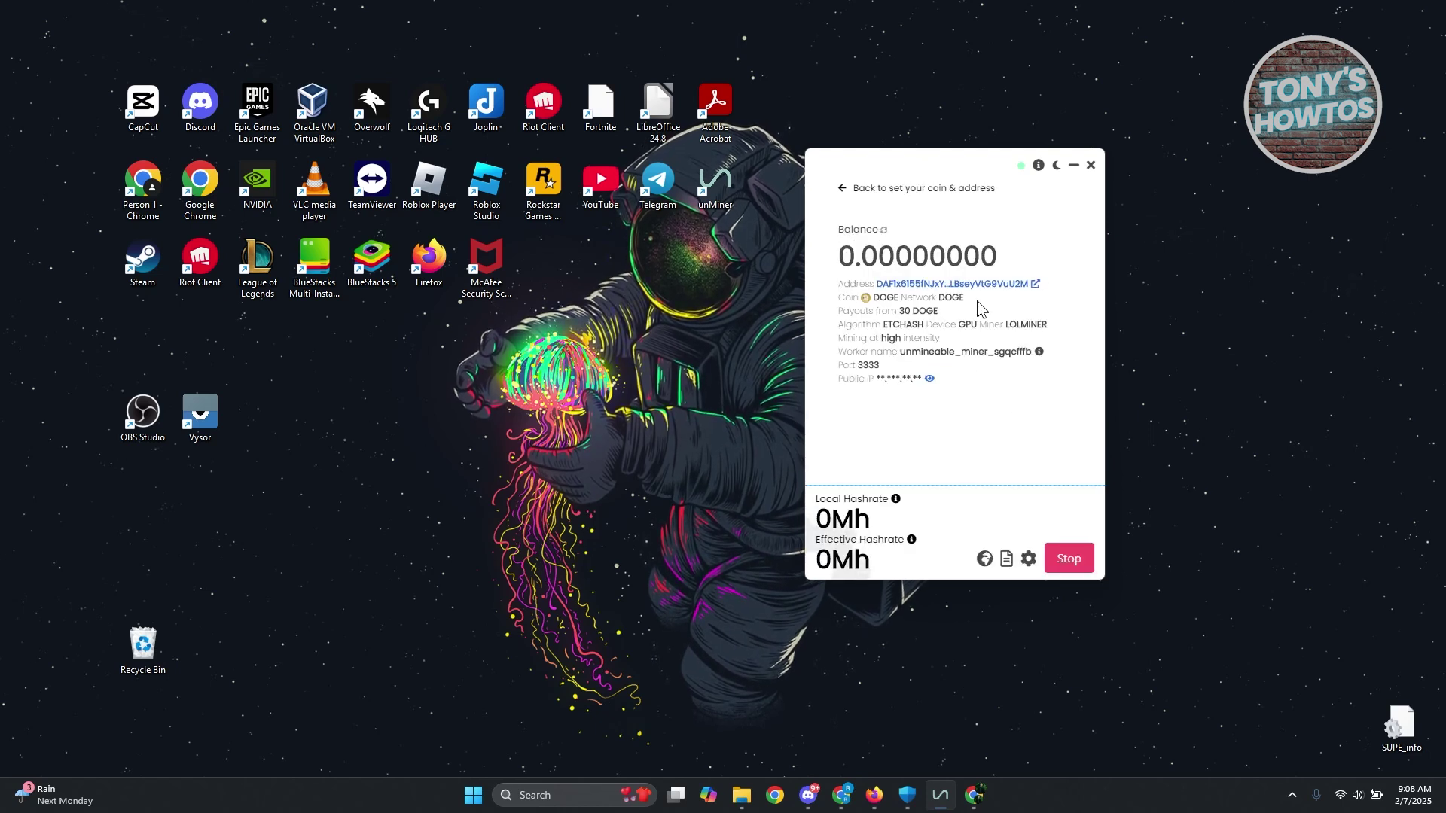
Check the hashrate chart until local hashrate reaches 19.6Mh, with effective hashrate still 0Mh
mouse_move(932, 464)
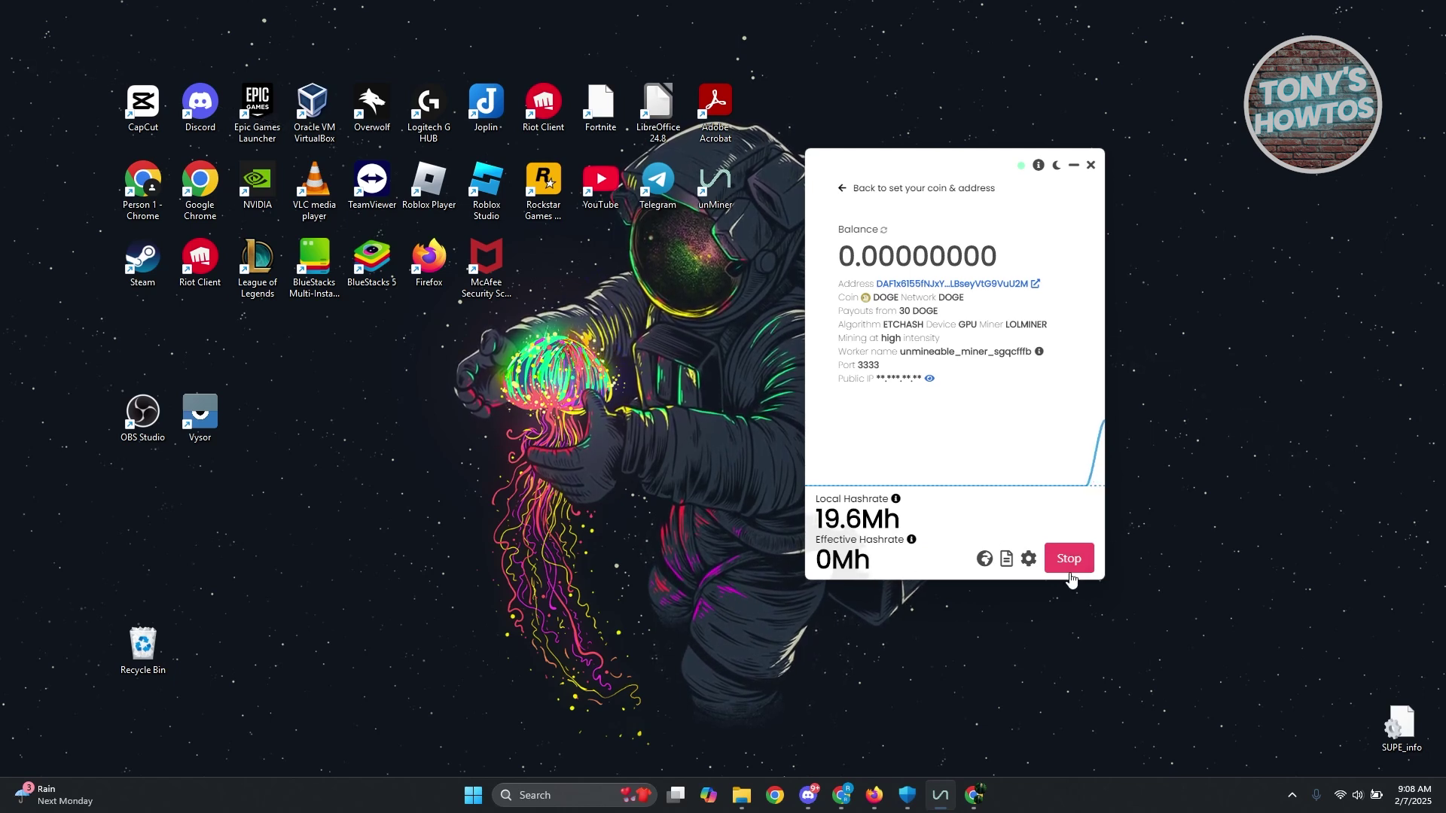
mouse_move(1001, 452)
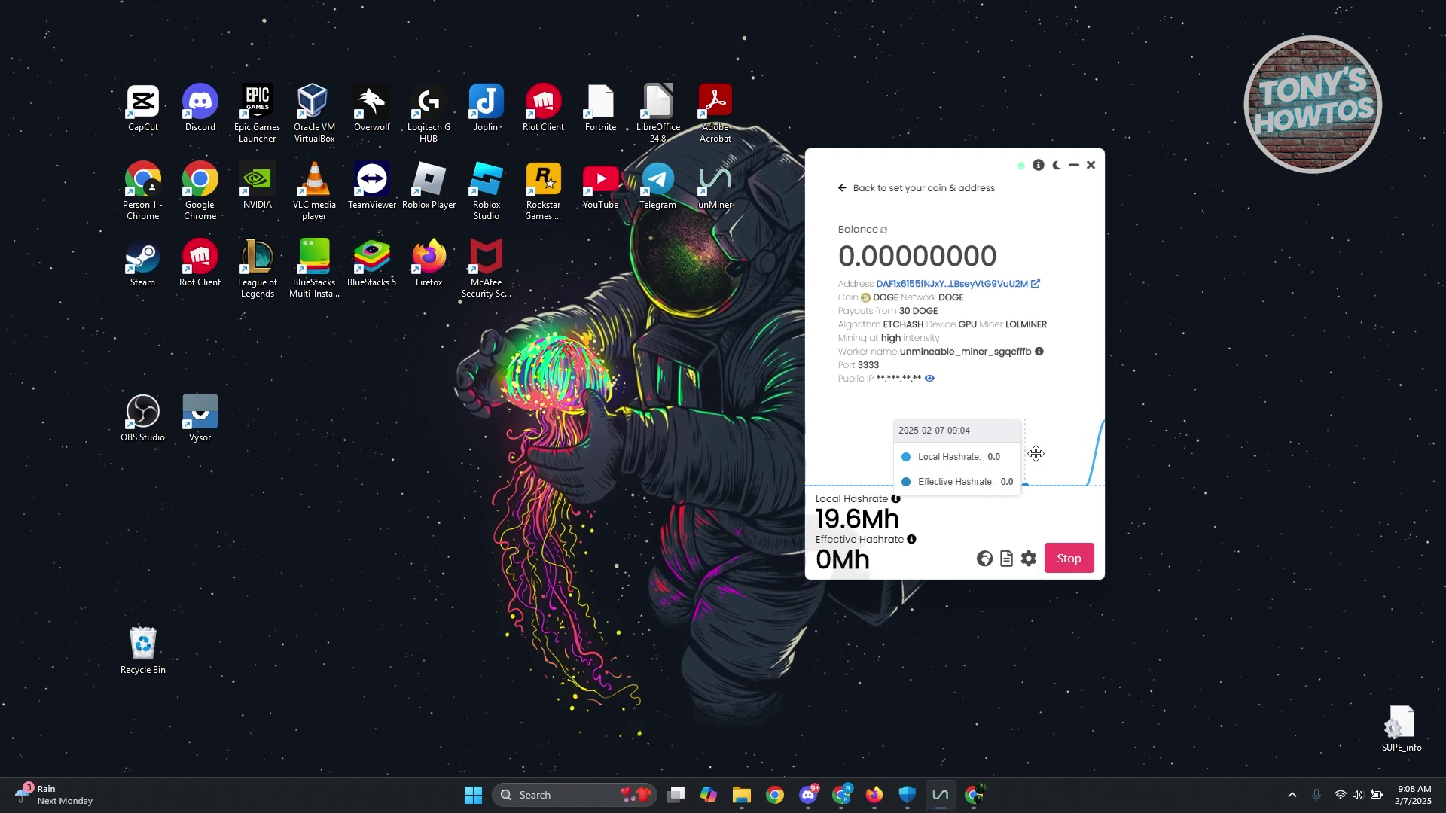